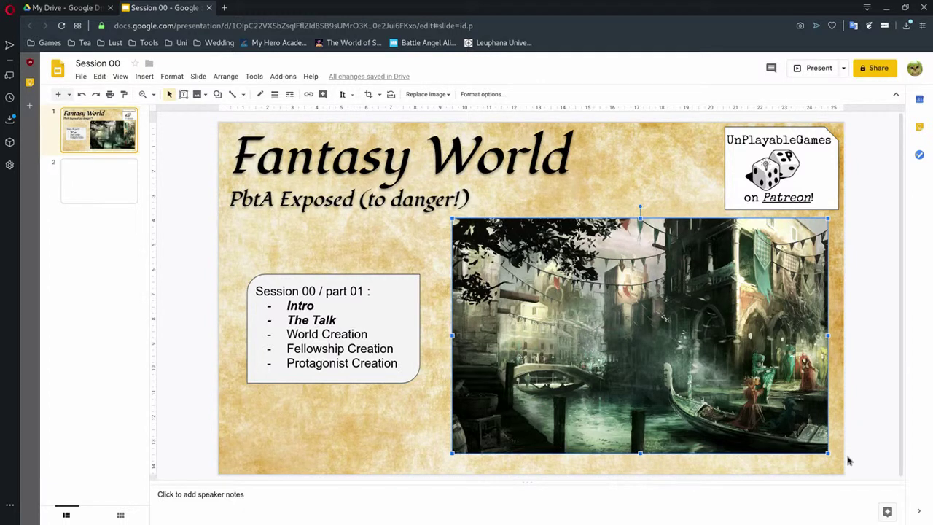
# Deselect the Venice picture and drag the speaker-notes divider down to give the slide more room.
pyautogui.press('Escape')
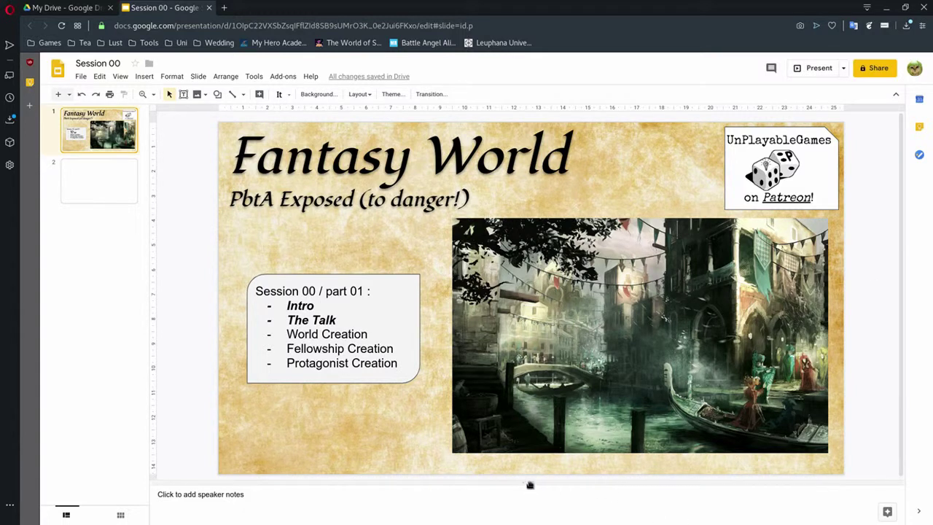
pyautogui.moveTo(531, 485); pyautogui.dragTo(527, 521)
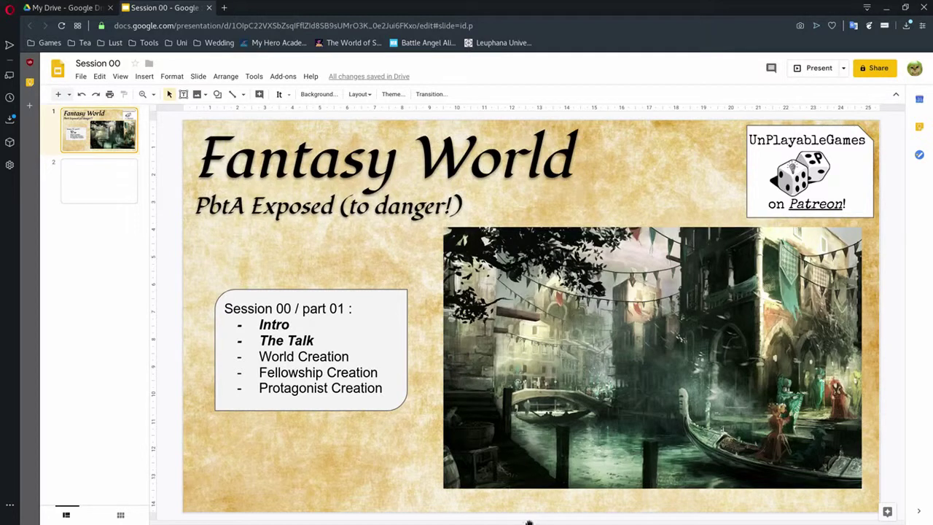
# Delete the Venice picture and move the session list box toward the lower left.
pyautogui.click(529, 342)
pyautogui.press('Delete')
pyautogui.click(379, 328)
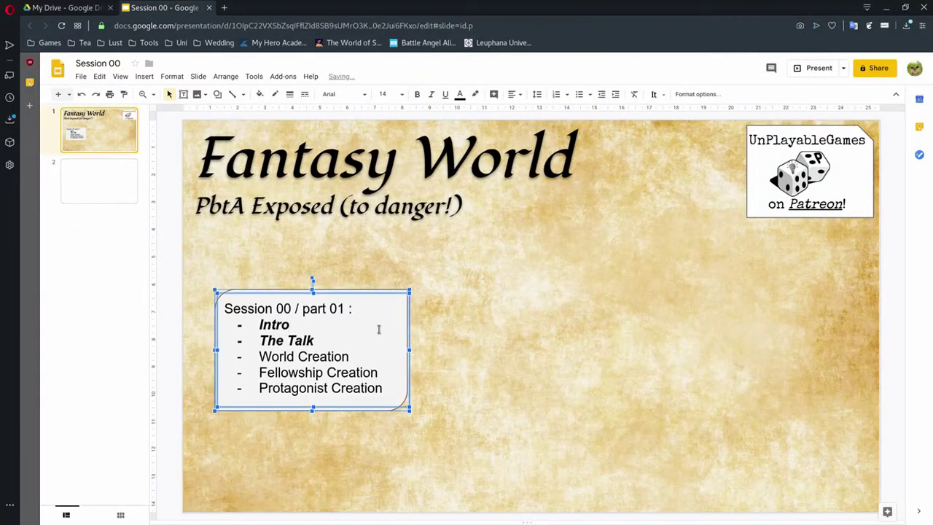
pyautogui.click(226, 76)
pyautogui.moveTo(353, 356); pyautogui.dragTo(320, 447)
# Insert the first player photo with a two-line caption: the player's name and 'The World'.
pyautogui.click(144, 76)
pyautogui.click(367, 235)
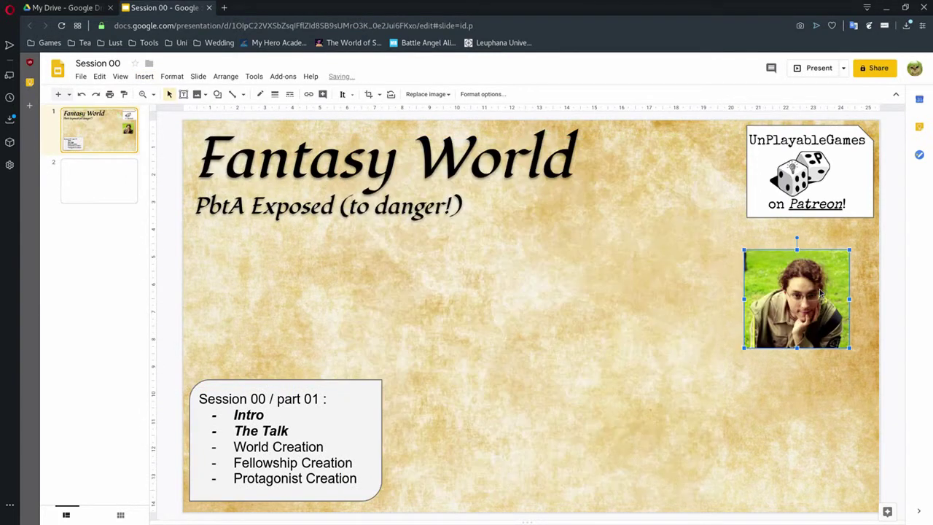
pyautogui.click(183, 94)
pyautogui.moveTo(904, 368); pyautogui.dragTo(761, 370)
pyautogui.write('Alessandro')
pyautogui.press('Return')
pyautogui.write('The ')
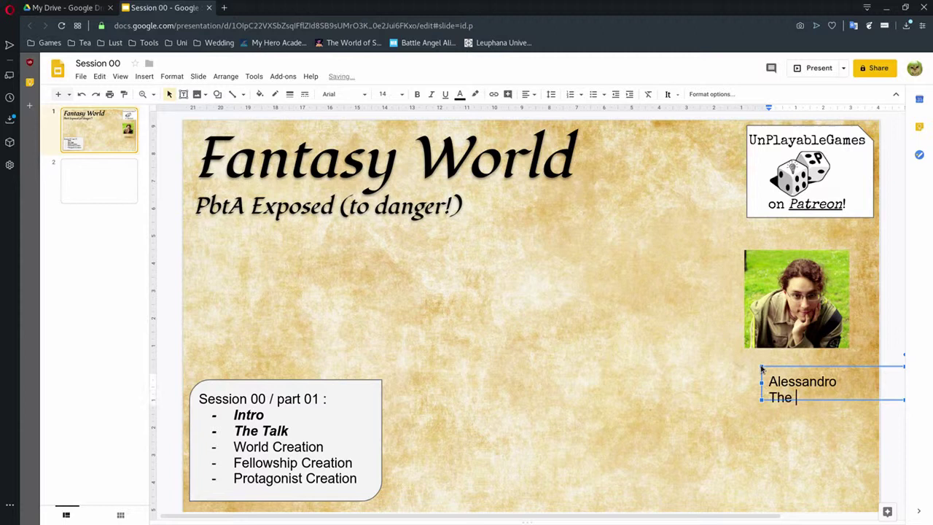
pyautogui.write('World')
pyautogui.moveTo(903, 385); pyautogui.dragTo(709, 412)
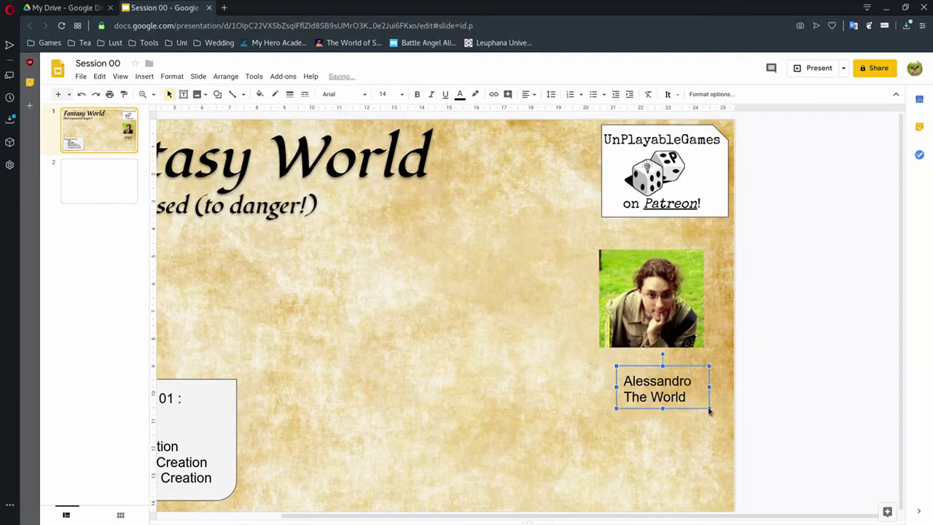
# Paste the webcam photo, shrink it, and add a centred name caption beneath it.
pyautogui.click(144, 76)
pyautogui.press('Escape')
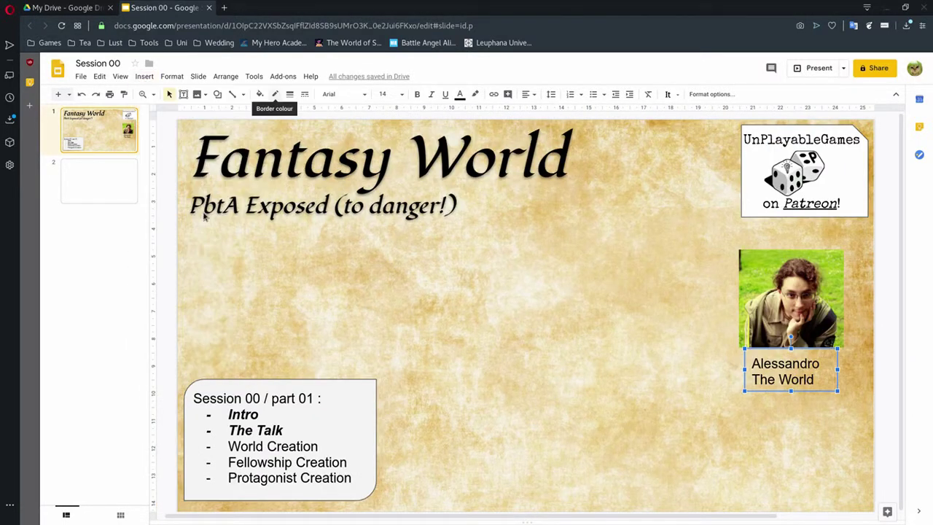
pyautogui.hotkey('ctrl', 'v')
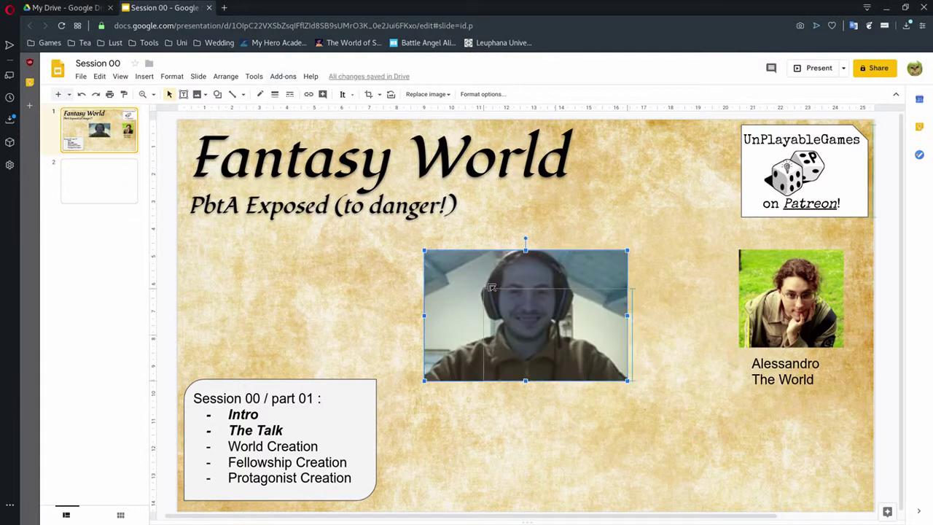
pyautogui.moveTo(492, 288); pyautogui.dragTo(485, 288)
pyautogui.click(557, 410)
pyautogui.write('Fabio')
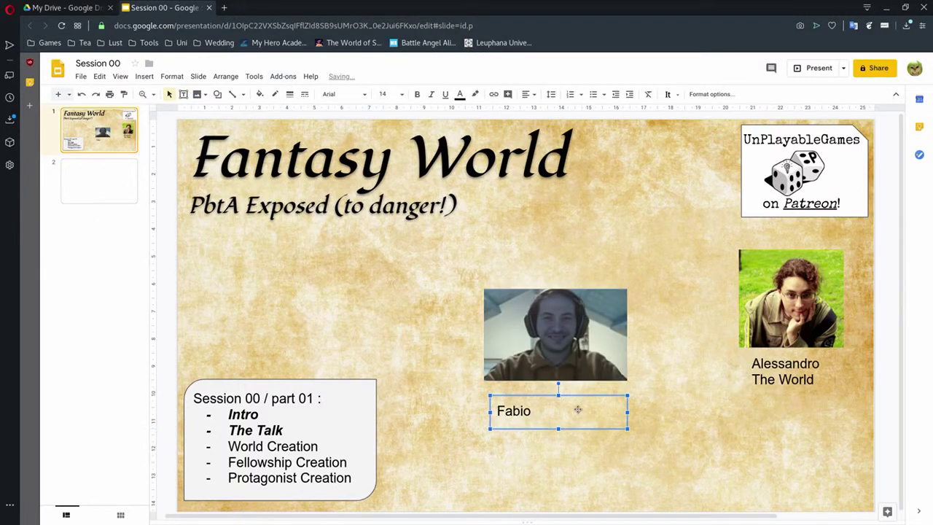
pyautogui.moveTo(527, 411); pyautogui.dragTo(554, 397)
# Rearrange the two captioned photos on the right, widening the webcam caption to one line.
pyautogui.keyDown('shift'); pyautogui.click(552, 349); pyautogui.keyUp('shift')
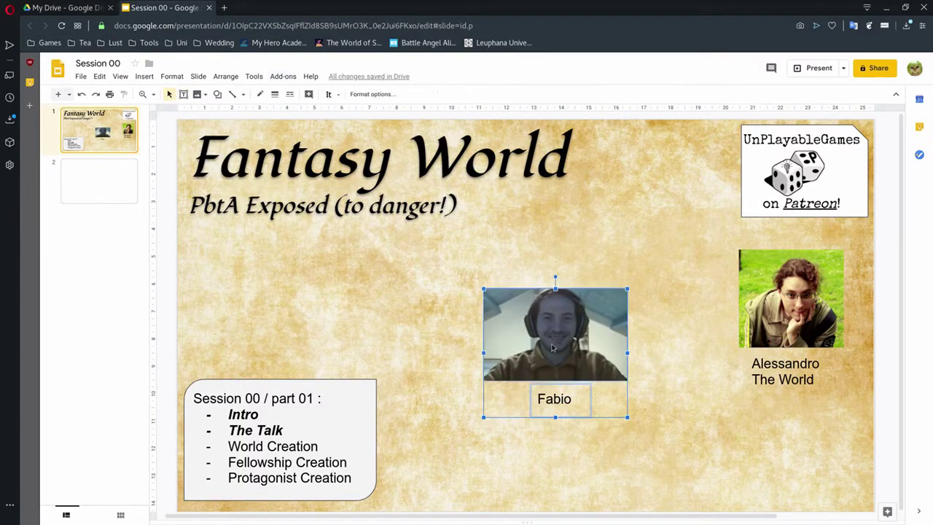
pyautogui.moveTo(552, 349); pyautogui.dragTo(643, 410)
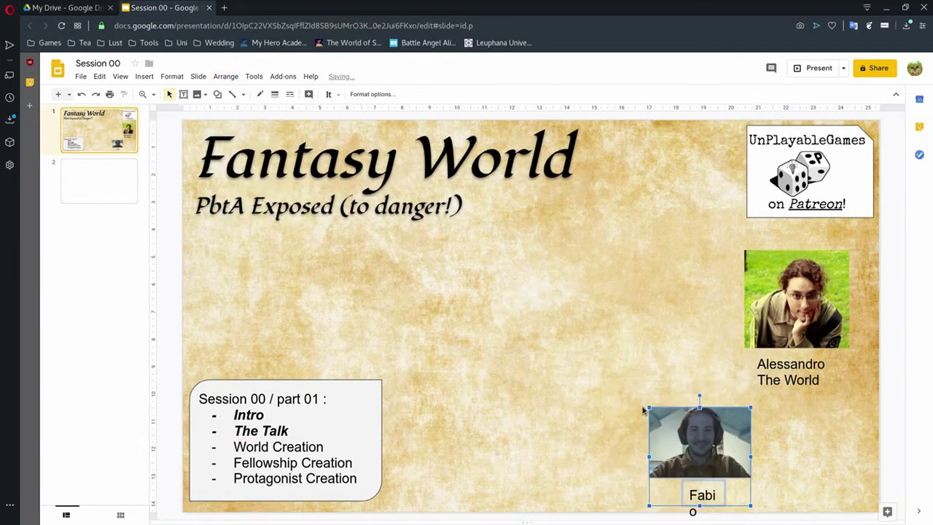
pyautogui.click(701, 495)
pyautogui.moveTo(723, 494); pyautogui.dragTo(737, 494)
pyautogui.click(794, 302)
pyautogui.keyDown('shift'); pyautogui.click(788, 372); pyautogui.keyUp('shift')
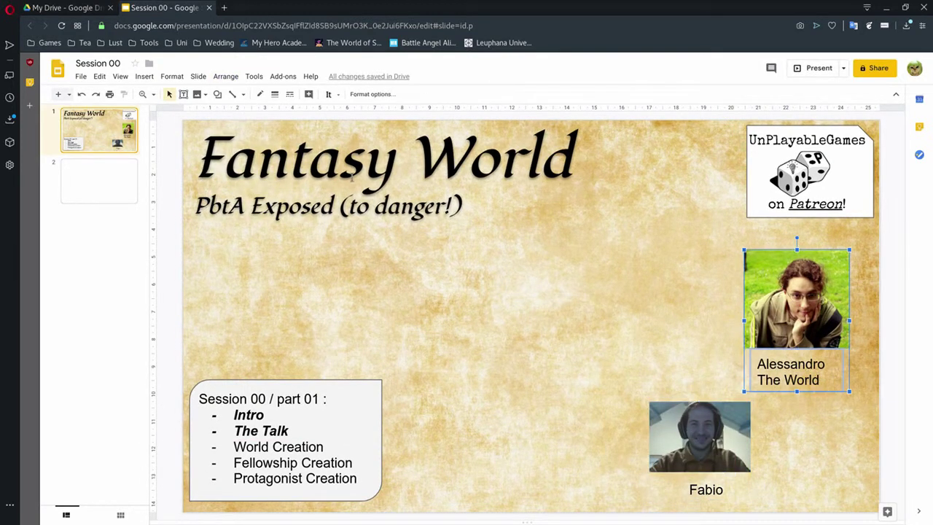
pyautogui.moveTo(795, 306); pyautogui.dragTo(817, 306)
pyautogui.moveTo(700, 437); pyautogui.dragTo(746, 431)
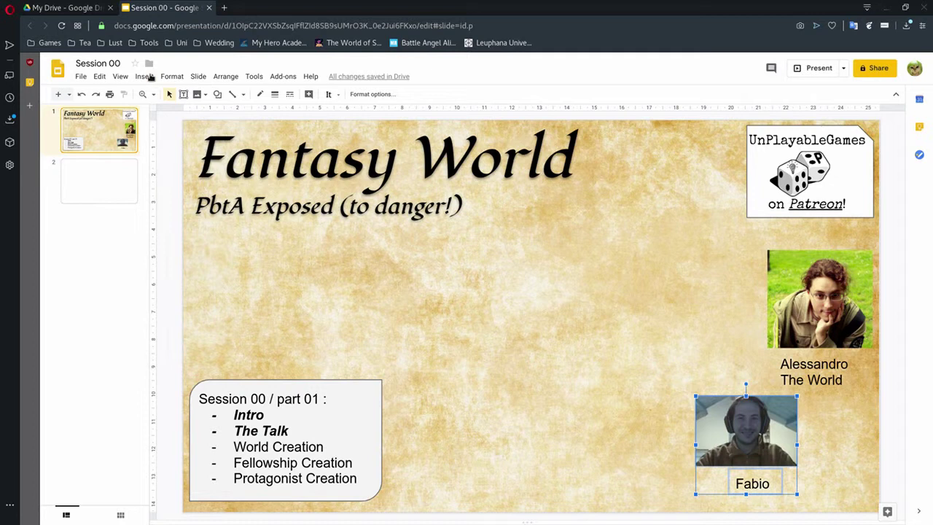
# Paste a third player photo with a name caption and place it beside the UnPlayableGames box.
pyautogui.hotkey('ctrl', 'v')
pyautogui.moveTo(418, 180); pyautogui.dragTo(539, 324)
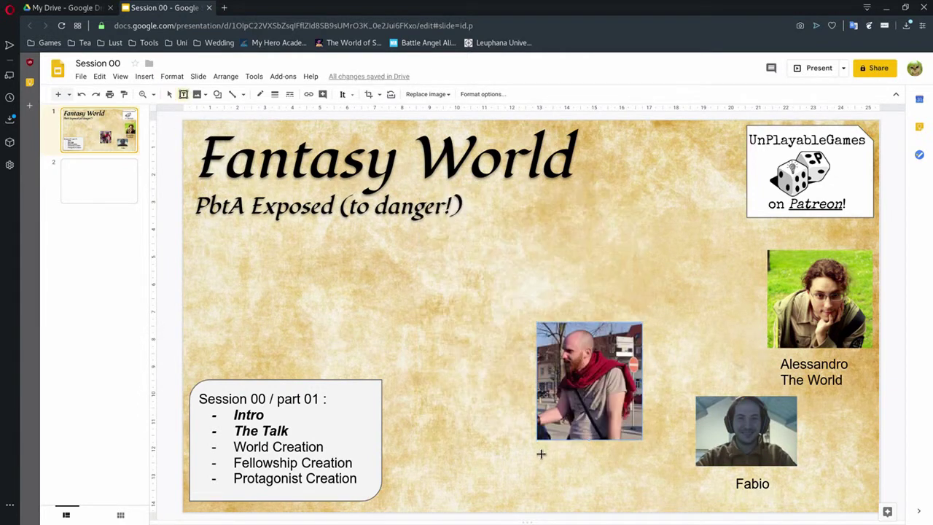
pyautogui.write('Andrea RedShirt')
pyautogui.moveTo(540, 453); pyautogui.dragTo(658, 470)
pyautogui.press('Escape')
pyautogui.keyDown('shift'); pyautogui.click(589, 379); pyautogui.keyUp('shift')
pyautogui.moveTo(588, 394); pyautogui.dragTo(662, 236)
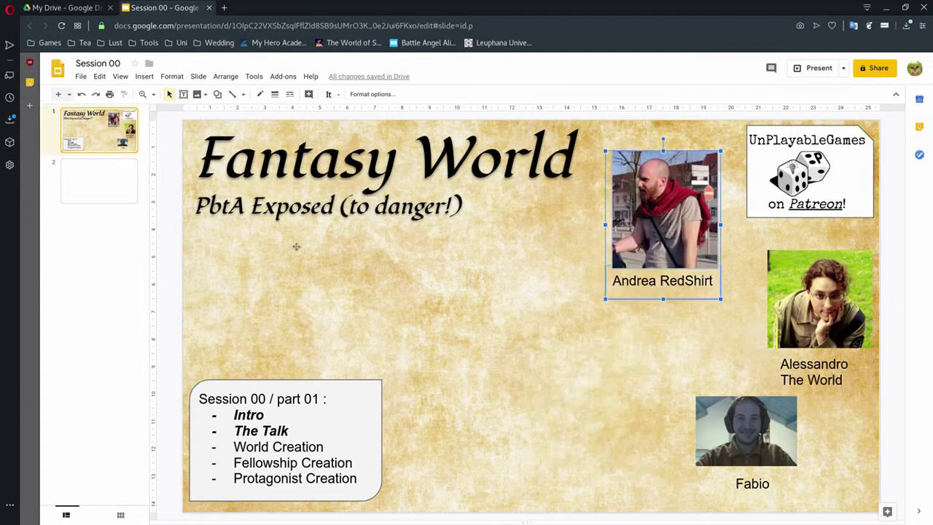
# Paste the bassist photo, add its name caption, and shrink the photo.
pyautogui.click(144, 76)
pyautogui.hotkey('ctrl', 'v')
pyautogui.click(184, 94)
pyautogui.write('Andre')
pyautogui.moveTo(436, 435)
pyautogui.mouseDown()
pyautogui.moveTo(723, 467)
pyautogui.moveTo(583, 449)
pyautogui.moveTo(559, 434)
pyautogui.mouseUp()
pyautogui.write('s VoiceOfDoom')
pyautogui.press('Escape')
pyautogui.click(437, 233)
pyautogui.moveTo(425, 219); pyautogui.dragTo(515, 301)
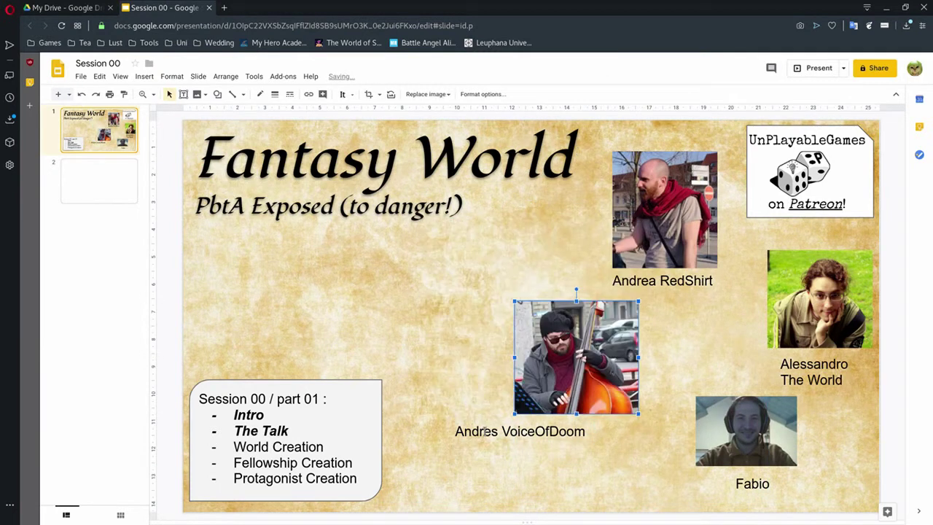
pyautogui.click(483, 431)
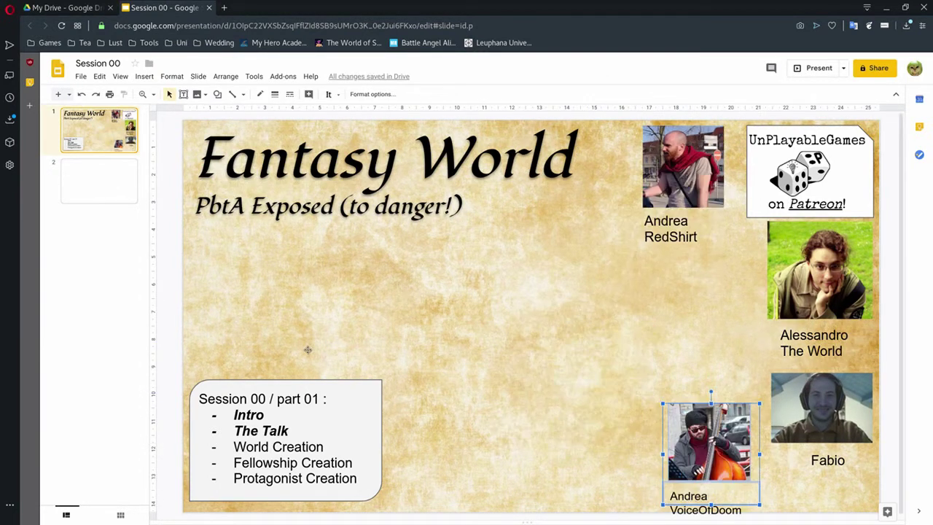
# Remove the italics from Intro and underline The Talk in the session list.
pyautogui.doubleClick(294, 416)
pyautogui.hotkey('ctrl', 'i')
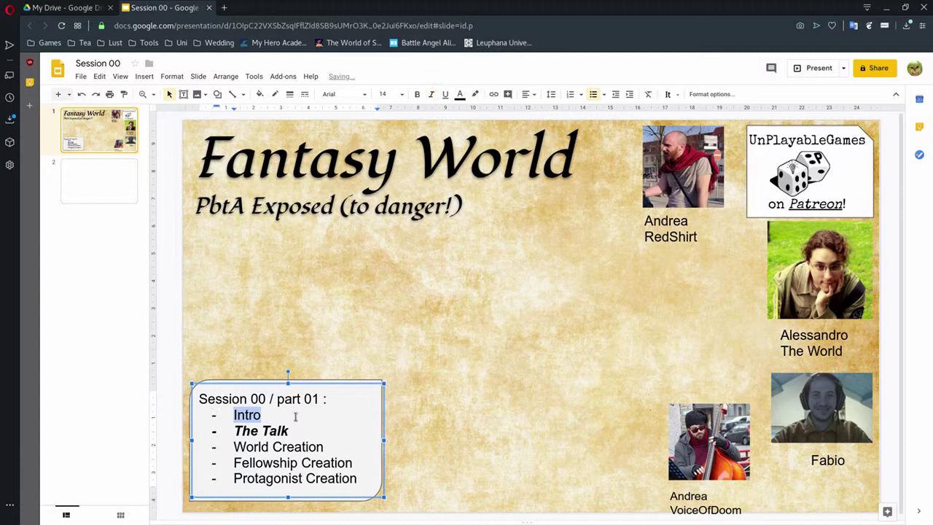
pyautogui.press('Down')
pyautogui.press('End')
pyautogui.hotkey('ctrl', 'shift', 'Left')
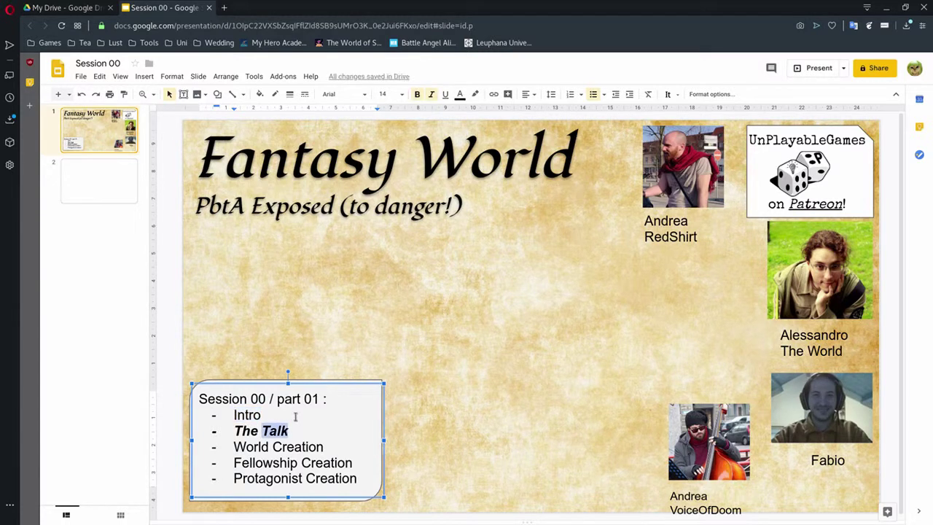
pyautogui.hotkey('ctrl', 'shift', 'Left')
pyautogui.hotkey('ctrl', 'u')
# Add a bold 'The One Golden Rule !' text box below the subtitle.
pyautogui.click(183, 94)
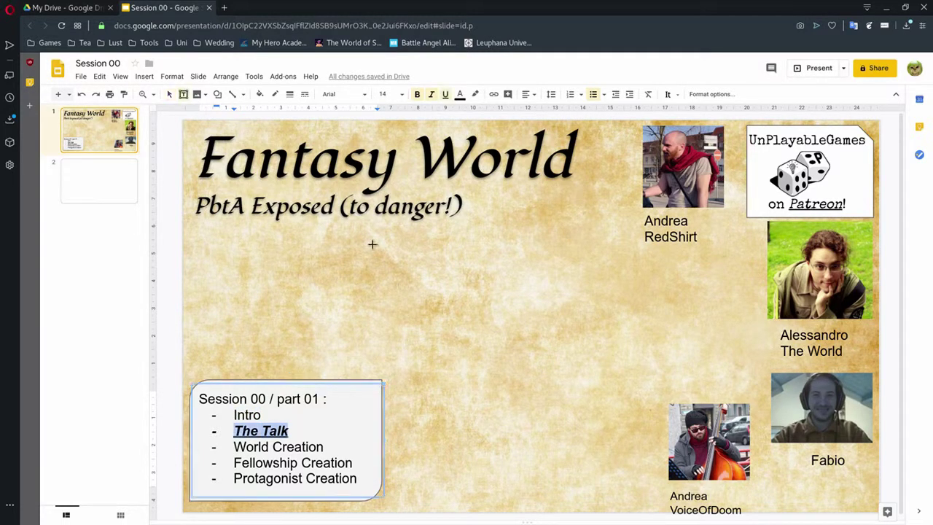
pyautogui.click(373, 246)
pyautogui.write('The ')
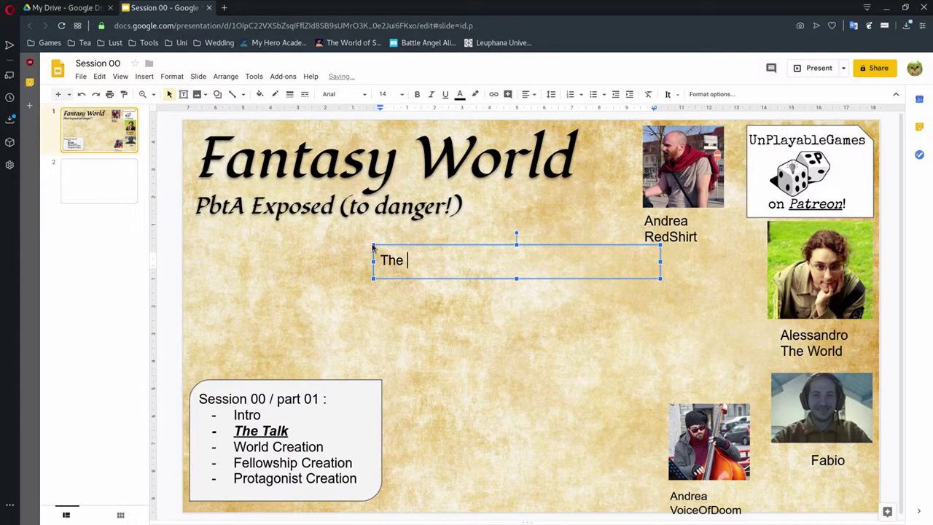
pyautogui.write('One Golden Ru')
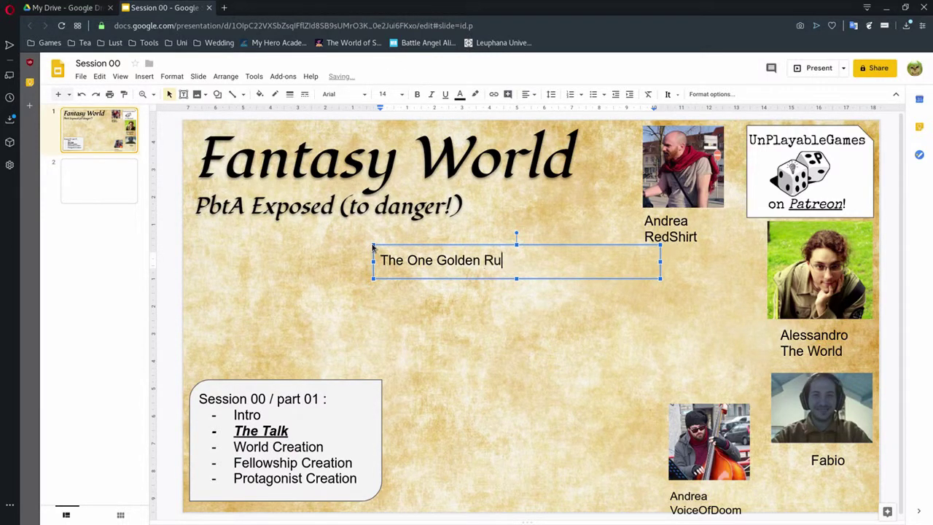
pyautogui.write('le !')
pyautogui.hotkey('ctrl', 'a')
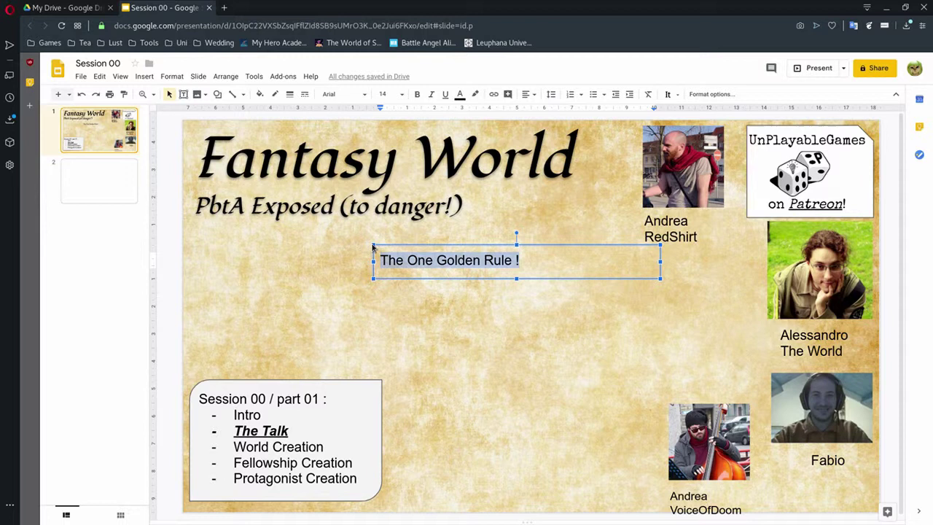
pyautogui.hotkey('ctrl', 'b')
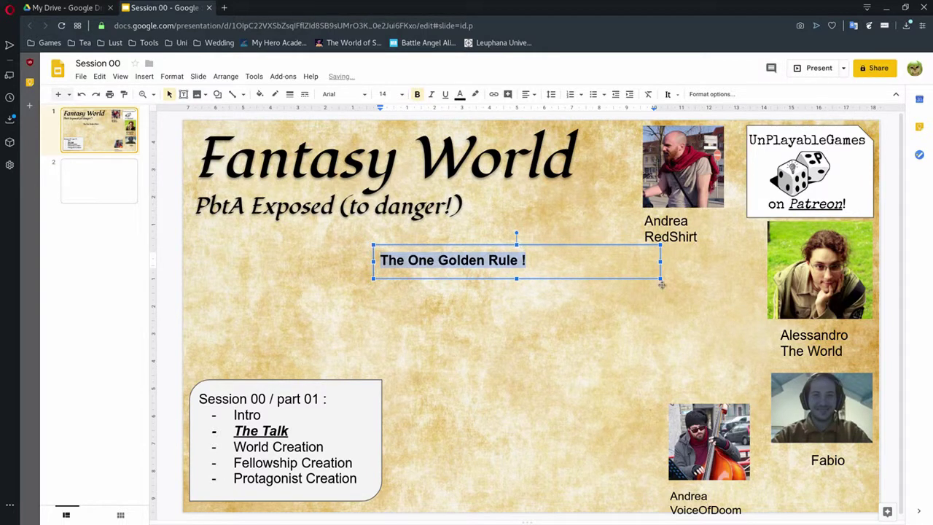
# Paste the rule text into the heading box at 18 pt and widen the box to fit.
pyautogui.moveTo(659, 278); pyautogui.dragTo(544, 416)
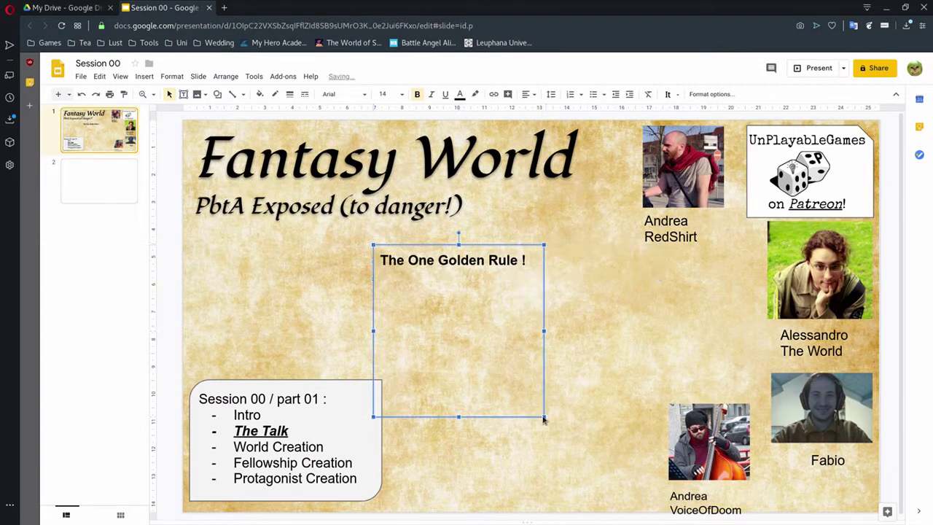
pyautogui.press('Right')
pyautogui.press('Right')
pyautogui.press('Right')
pyautogui.press('Right')
pyautogui.press('Right')
pyautogui.press('Right')
pyautogui.press('Right')
pyautogui.press('Right')
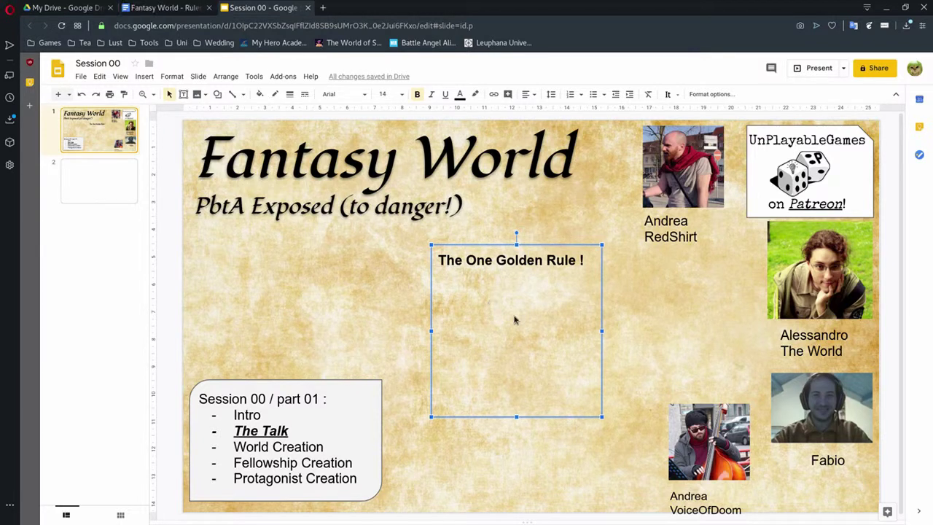
pyautogui.click(509, 281)
pyautogui.write('everyone at the table must aesthetically like what everyone else says')
pyautogui.hotkey('ctrl', 'a')
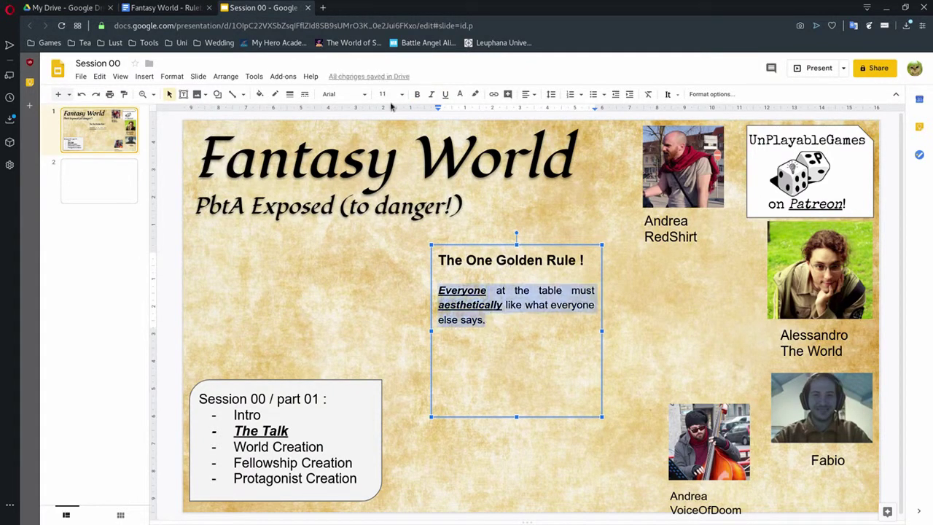
pyautogui.click(383, 94)
pyautogui.write('18')
pyautogui.press('Return')
pyautogui.moveTo(426, 336); pyautogui.dragTo(345, 331)
pyautogui.moveTo(602, 331); pyautogui.dragTo(708, 331)
pyautogui.press('Down')
pyautogui.press('Down')
pyautogui.press('Down')
pyautogui.press('Right')
pyautogui.press('Escape')
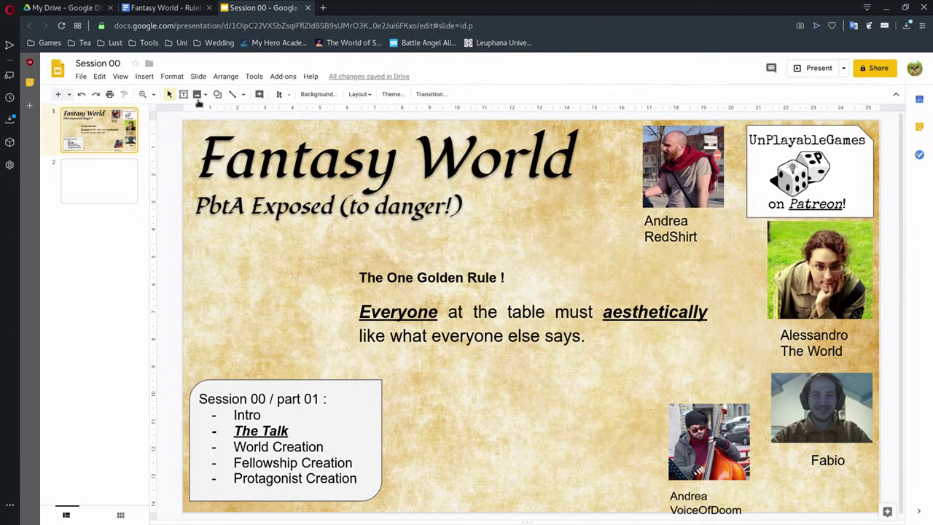
# Put a light green rounded rectangle behind the rule text, then nudge the bass player photo up.
pyautogui.click(217, 94)
pyautogui.moveTo(233, 111)
pyautogui.click(311, 115)
pyautogui.moveTo(350, 268); pyautogui.dragTo(714, 366)
pyautogui.rightClick(522, 298)
pyautogui.click(729, 395)
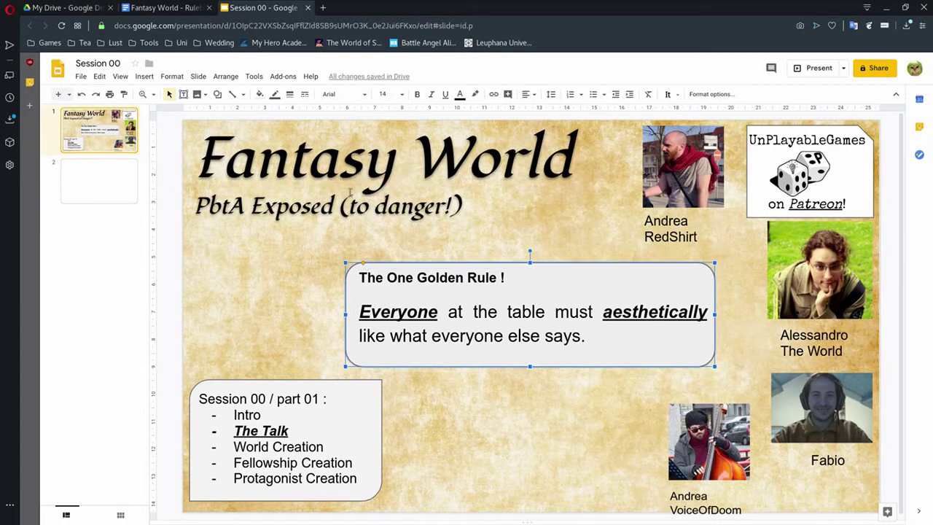
pyautogui.click(260, 94)
pyautogui.click(300, 169)
pyautogui.press('Escape')
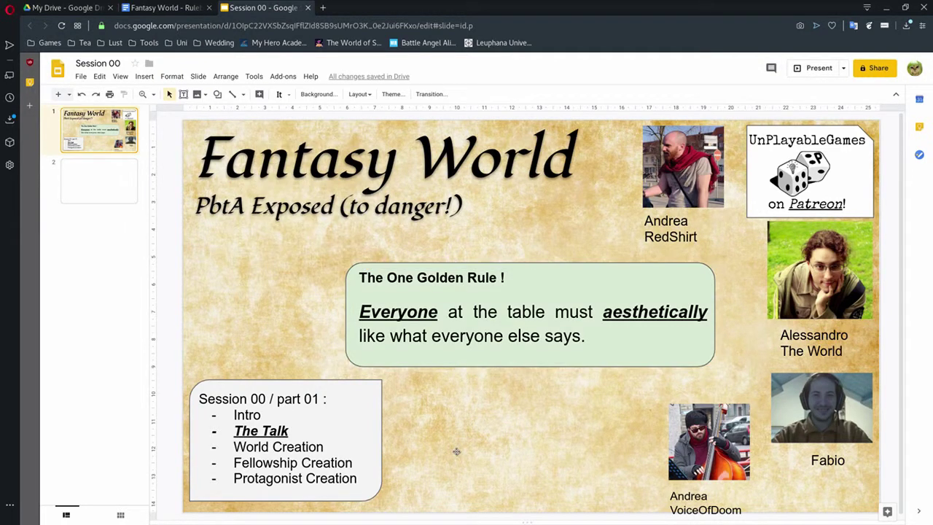
pyautogui.moveTo(700, 446); pyautogui.dragTo(701, 440)
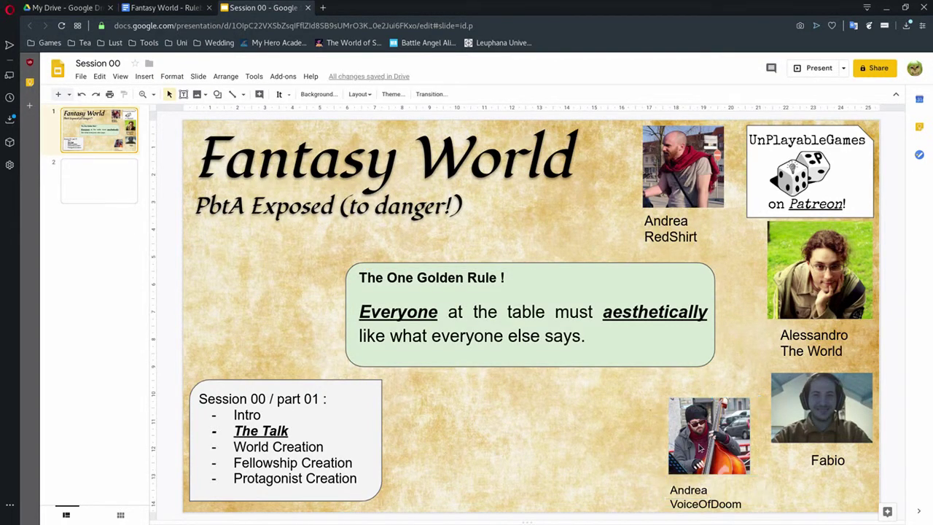
# Set the Session 00 agenda text to 12 pt, shrink its box to fit, and nudge it down.
pyautogui.click(360, 435)
pyautogui.click(306, 399)
pyautogui.hotkey('ctrl', 'a')
pyautogui.click(387, 94)
pyautogui.click(386, 215)
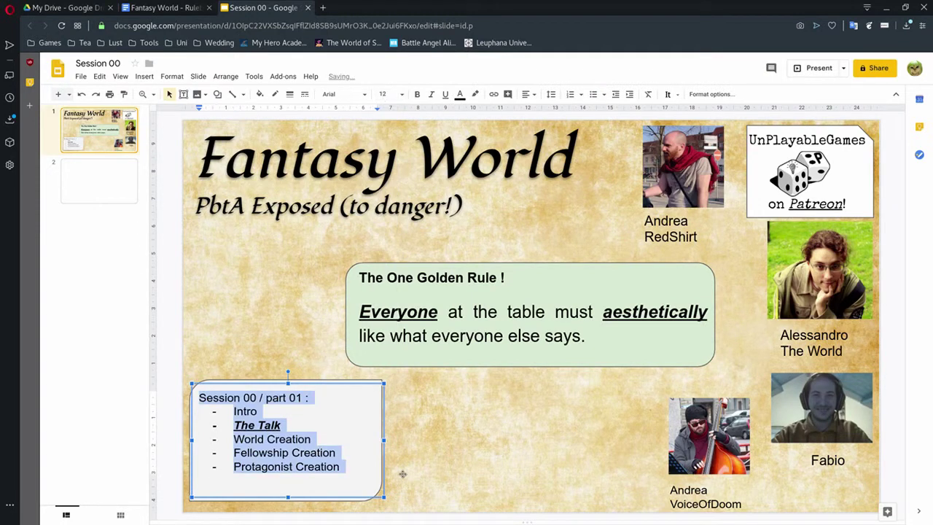
pyautogui.moveTo(380, 500); pyautogui.dragTo(355, 484)
pyautogui.click(368, 490)
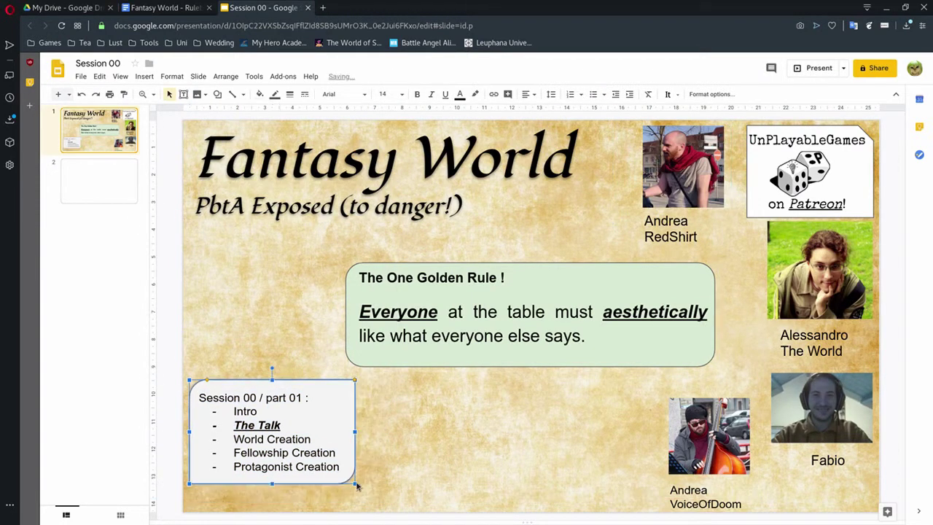
pyautogui.keyDown('shift'); pyautogui.click(262, 453); pyautogui.keyUp('shift')
pyautogui.press('Down')
pyautogui.press('Down')
pyautogui.press('Down')
pyautogui.press('Down')
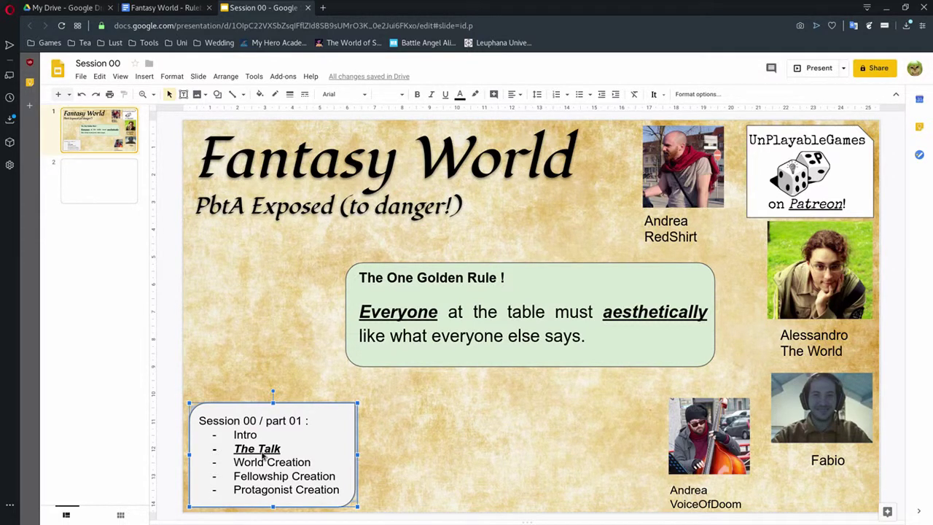
pyautogui.click(820, 325)
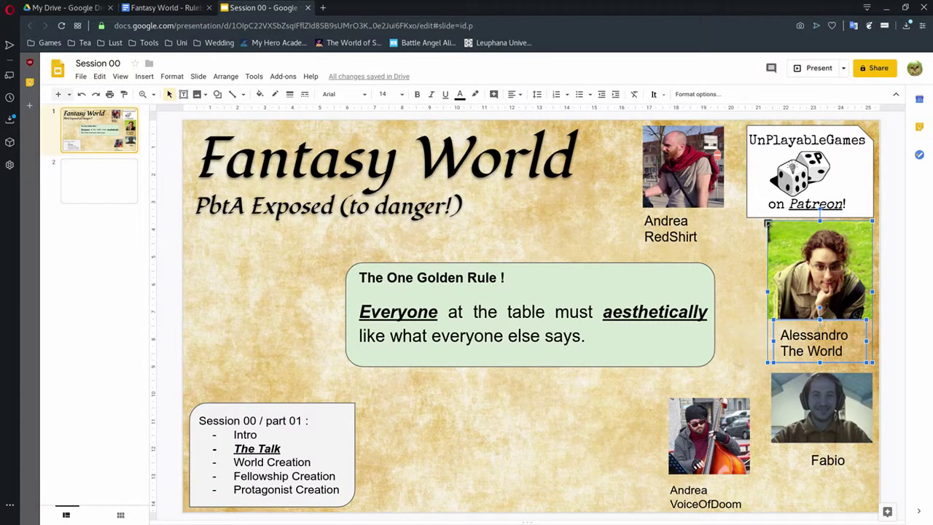
pyautogui.click(263, 455)
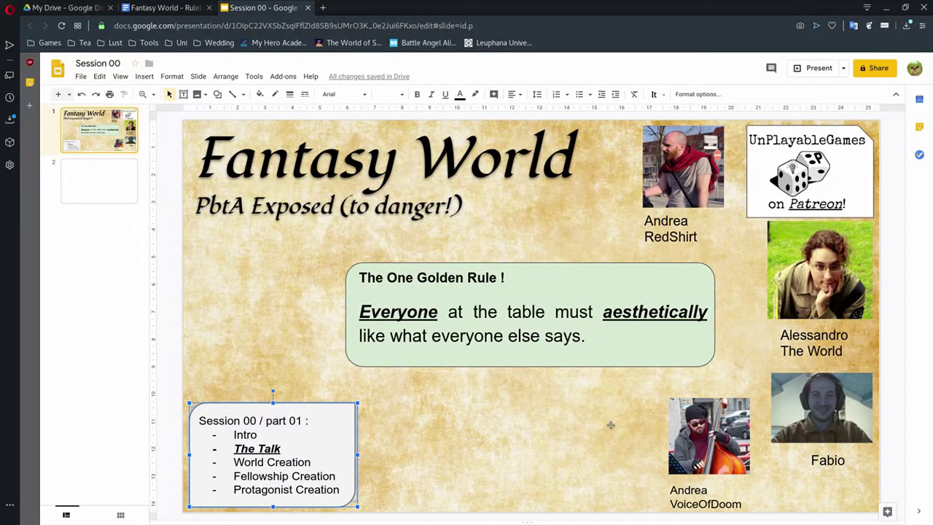
# Shrink the middle-right portrait and caption group, undoing a trial caption move.
pyautogui.click(808, 295)
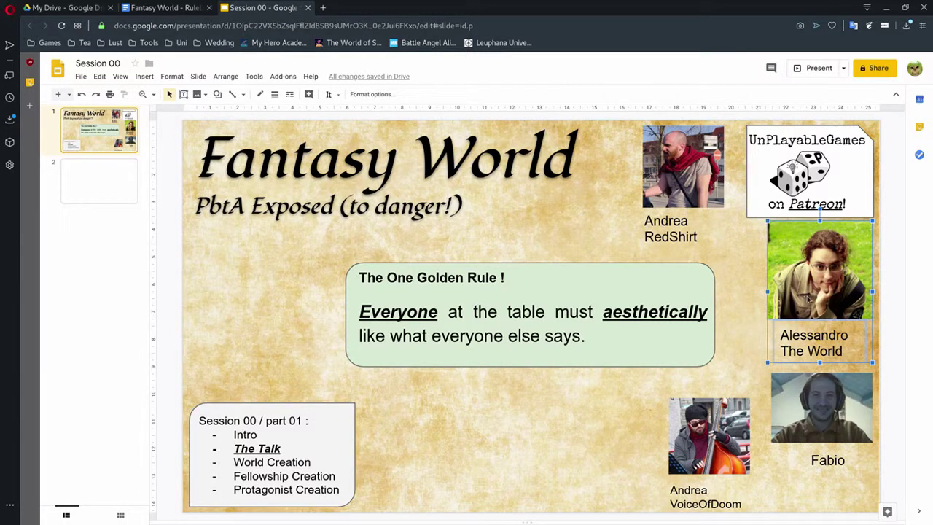
pyautogui.click(797, 334)
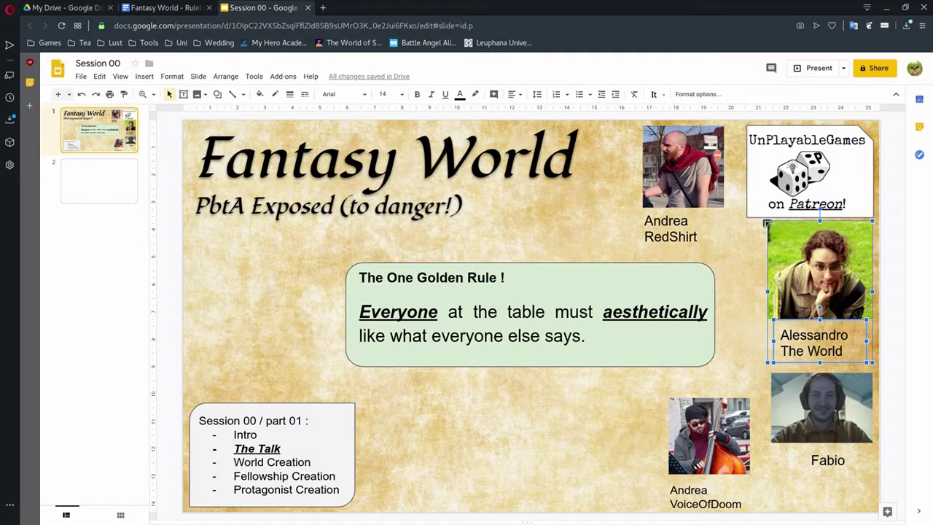
pyautogui.moveTo(767, 223); pyautogui.dragTo(783, 249)
pyautogui.moveTo(801, 343); pyautogui.dragTo(801, 332)
pyautogui.hotkey('ctrl', 'z')
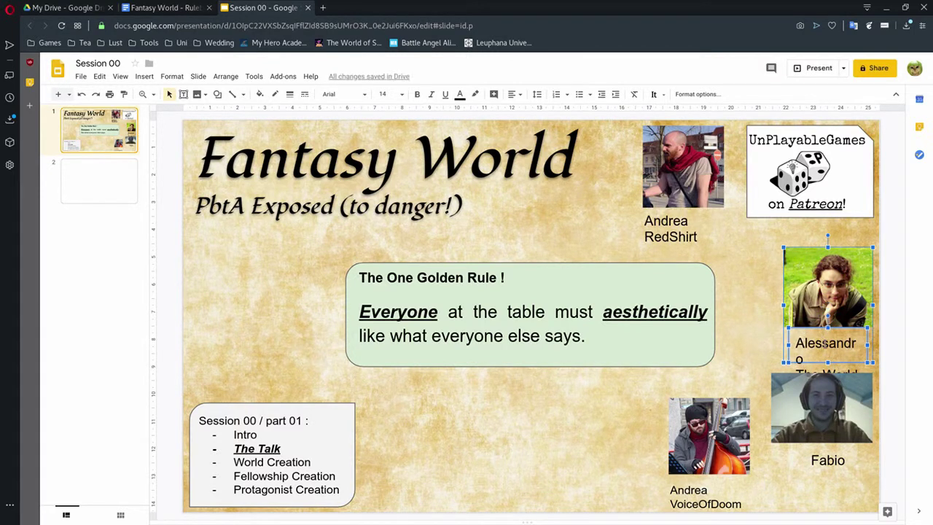
pyautogui.hotkey('ctrl', 'a')
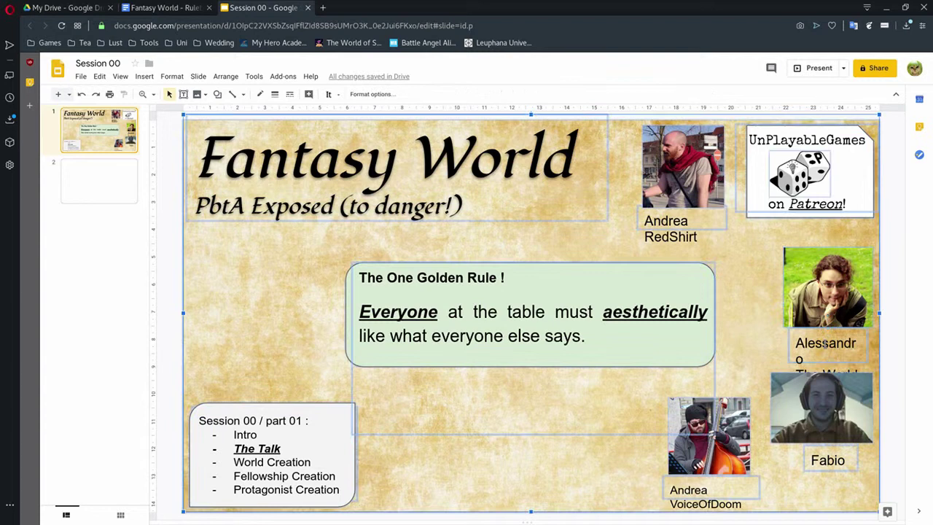
pyautogui.press('Escape')
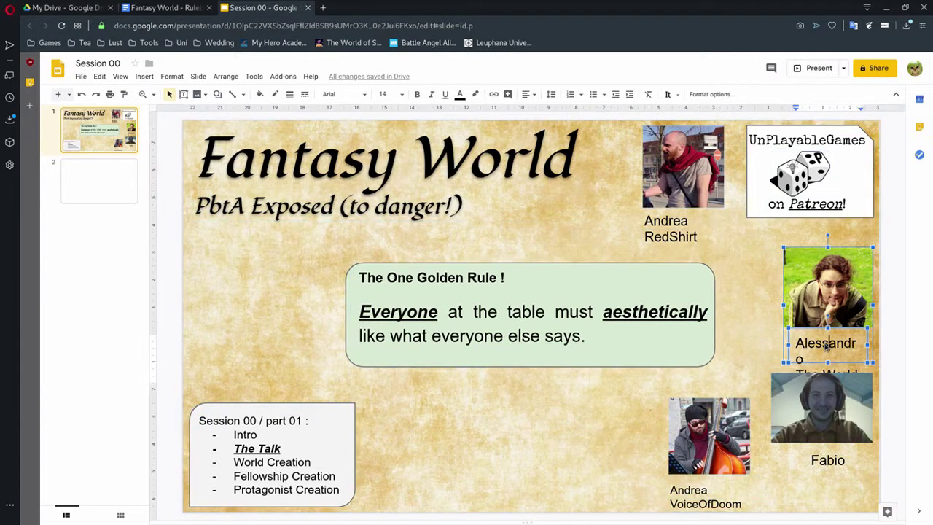
# Set the middle-right portrait caption to 12 pt.
pyautogui.click(823, 343)
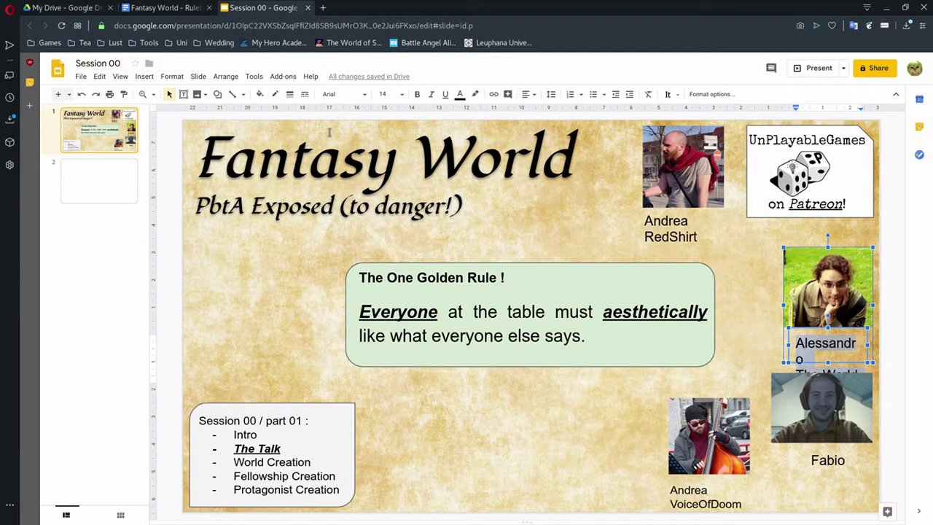
pyautogui.click(382, 94)
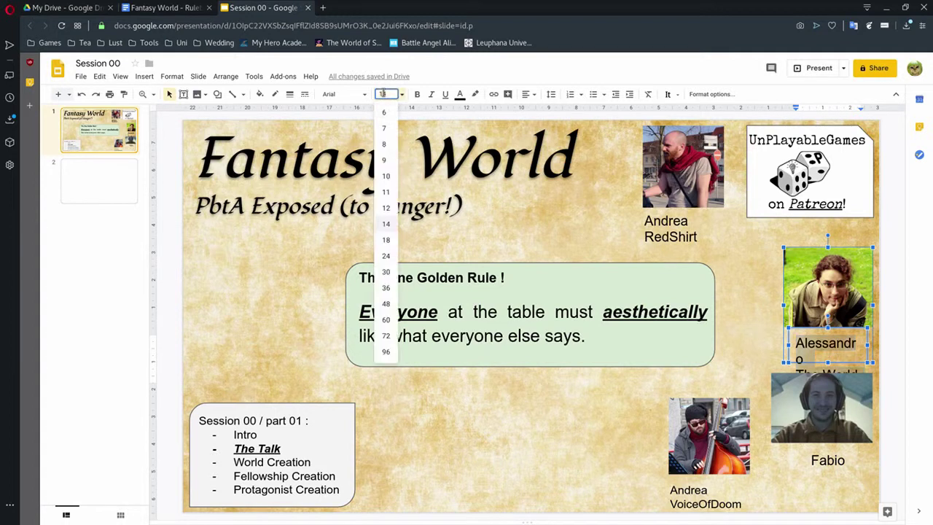
pyautogui.write('12')
pyautogui.press('Return')
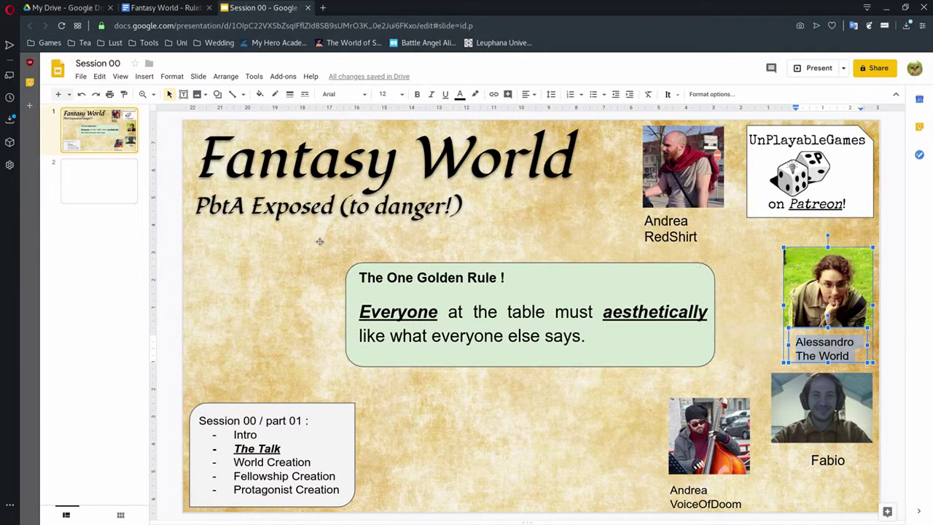
# Retitle the green box 'Game Flow' and replace the rule text with the pasted Game Flow body.
pyautogui.click(395, 277)
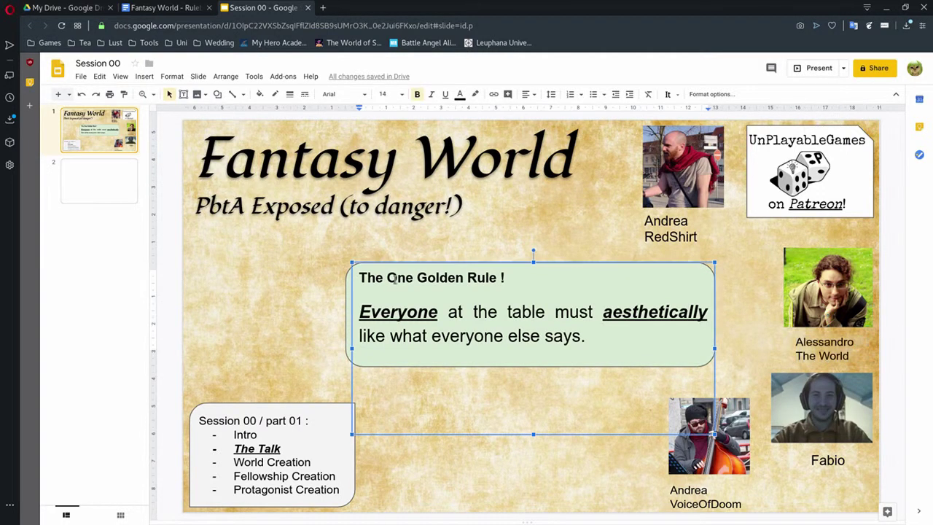
pyautogui.hotkey('ctrl', 'z')
pyautogui.hotkey('ctrl', 'y')
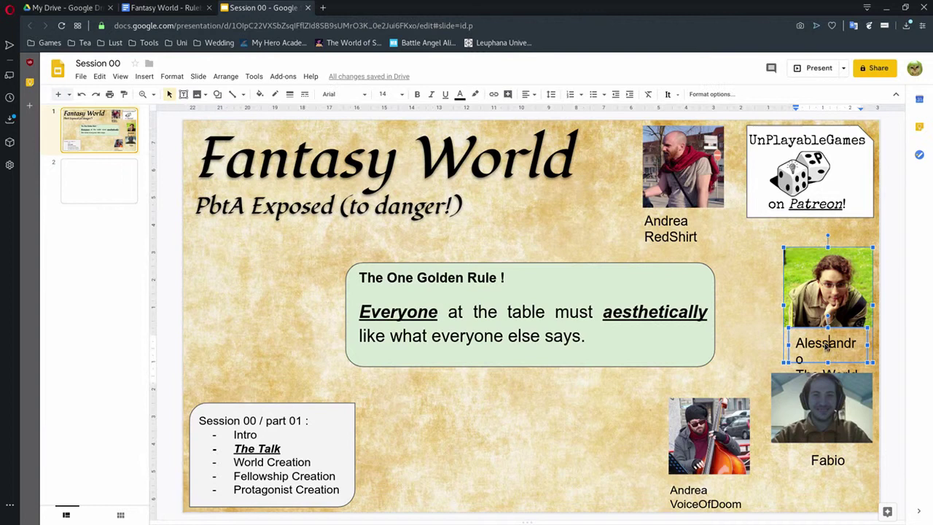
pyautogui.tripleClick(395, 278)
pyautogui.write('Game')
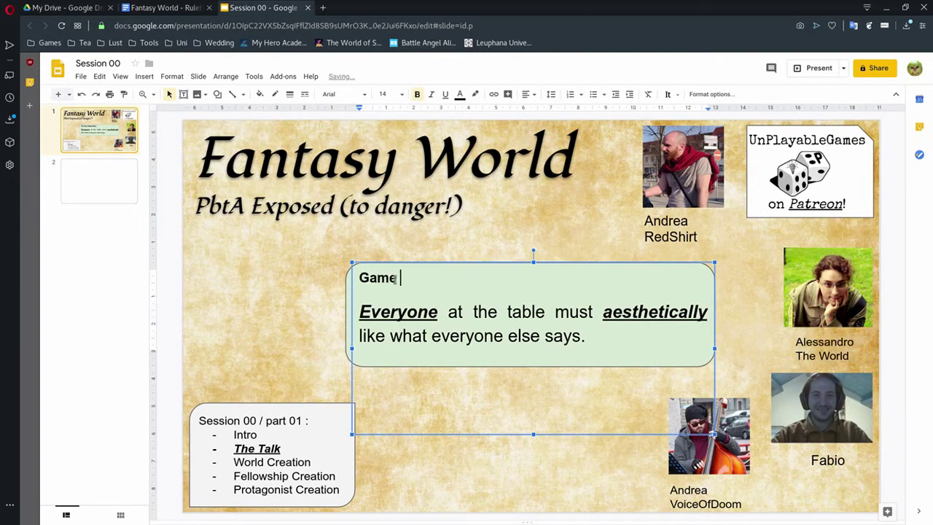
pyautogui.write(' Flow')
pyautogui.press('Down')
pyautogui.hotkey('ctrl', 'shift', 'End')
pyautogui.press('Delete')
pyautogui.hotkey('ctrl', 'v')
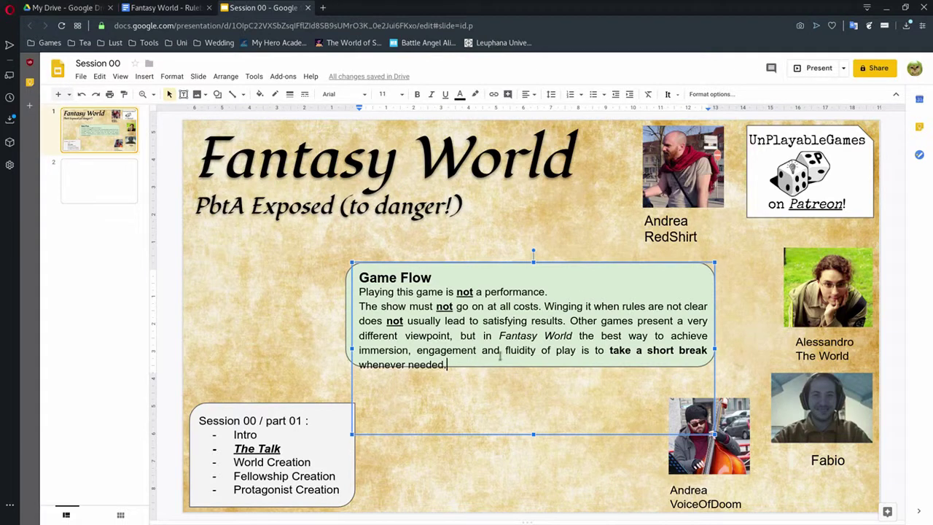
# Break the Game Flow body into separate paragraphs, including Winging it and Other games.
pyautogui.click(568, 291)
pyautogui.press('Return')
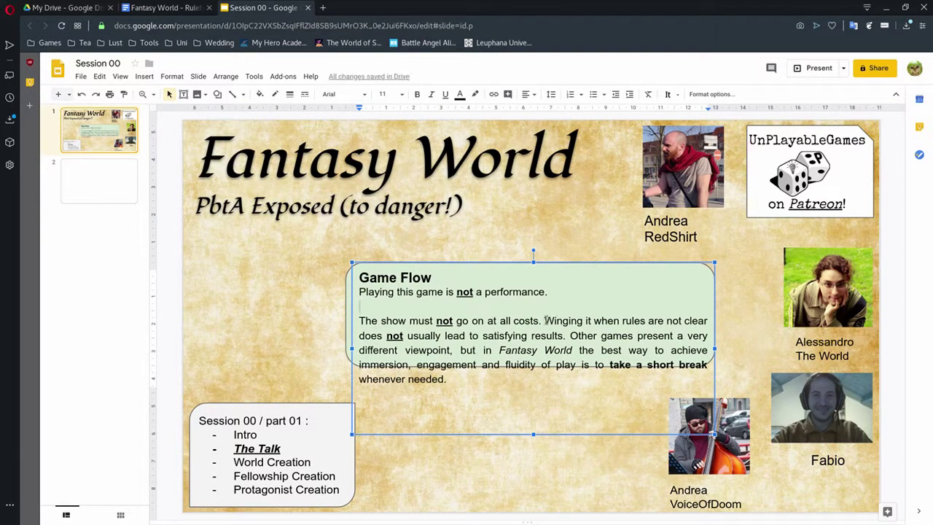
pyautogui.click(545, 320)
pyautogui.press('Return')
pyautogui.press('Return')
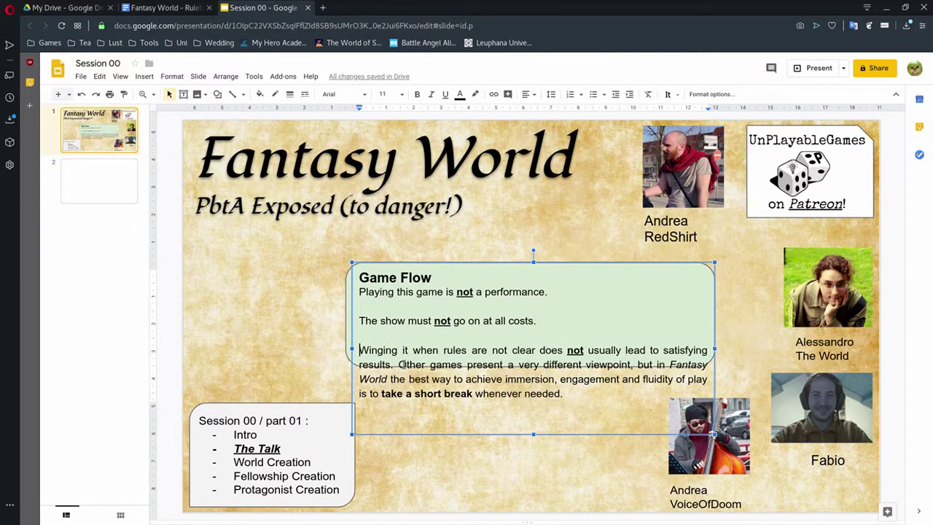
pyautogui.press('Down')
pyautogui.press('Right')
pyautogui.press('Right')
pyautogui.press('Right')
pyautogui.press('Right')
pyautogui.press('Right')
pyautogui.press('Right')
pyautogui.press('Right')
pyautogui.press('Right')
pyautogui.press('Return')
pyautogui.press('Return')
pyautogui.moveTo(394, 365); pyautogui.dragTo(327, 325)
# Add a blank line under the title and stretch the green box down and up to fit.
pyautogui.click(349, 321)
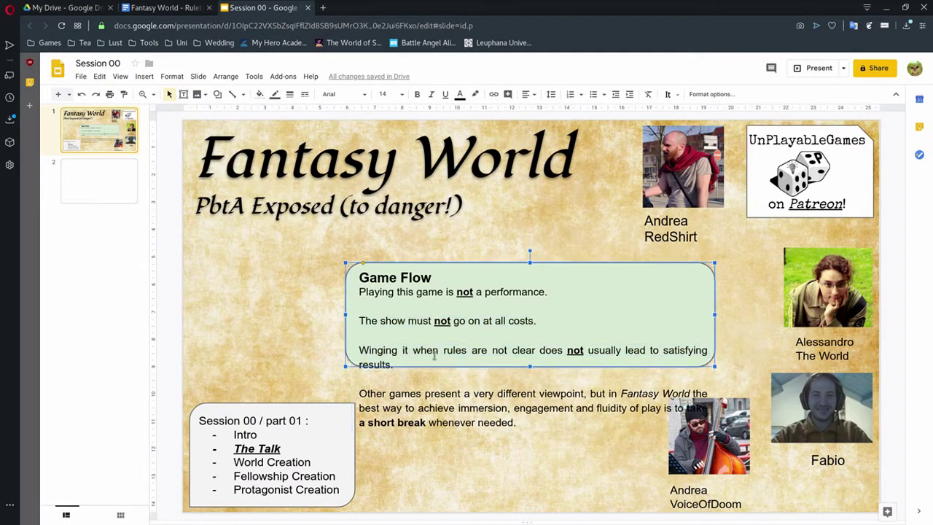
pyautogui.moveTo(529, 365); pyautogui.dragTo(532, 441)
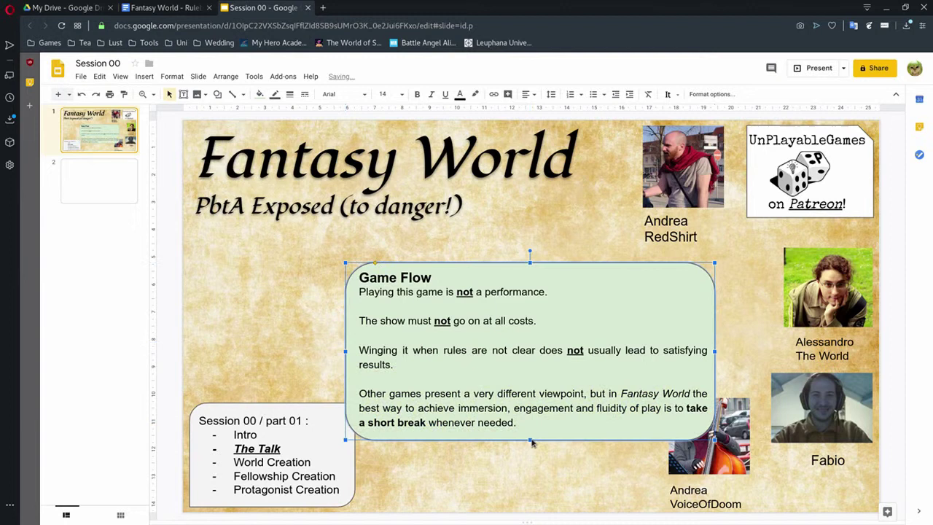
pyautogui.click(495, 275)
pyautogui.press('Return')
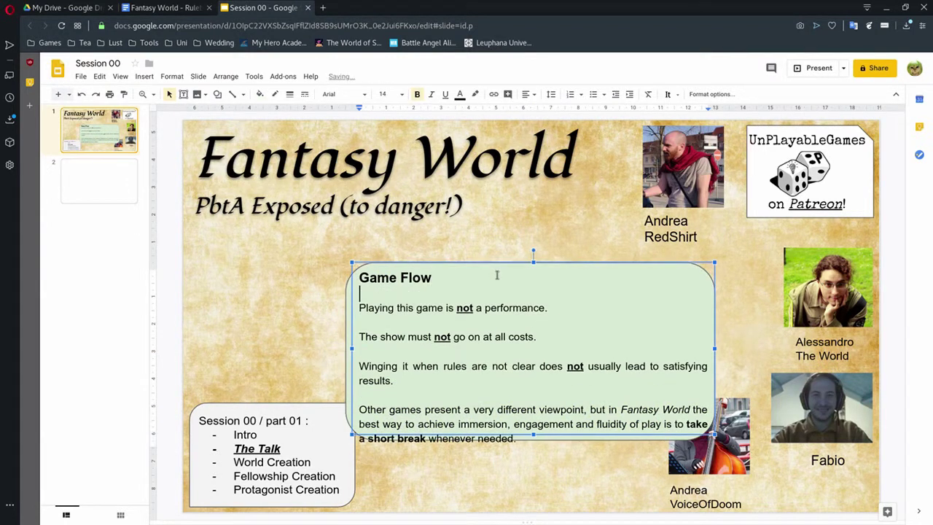
pyautogui.click(533, 255)
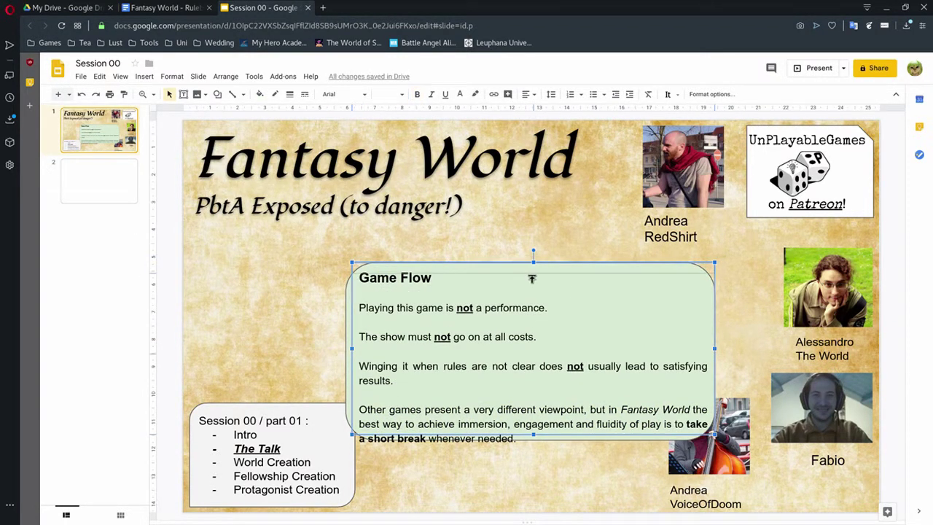
pyautogui.click(529, 266)
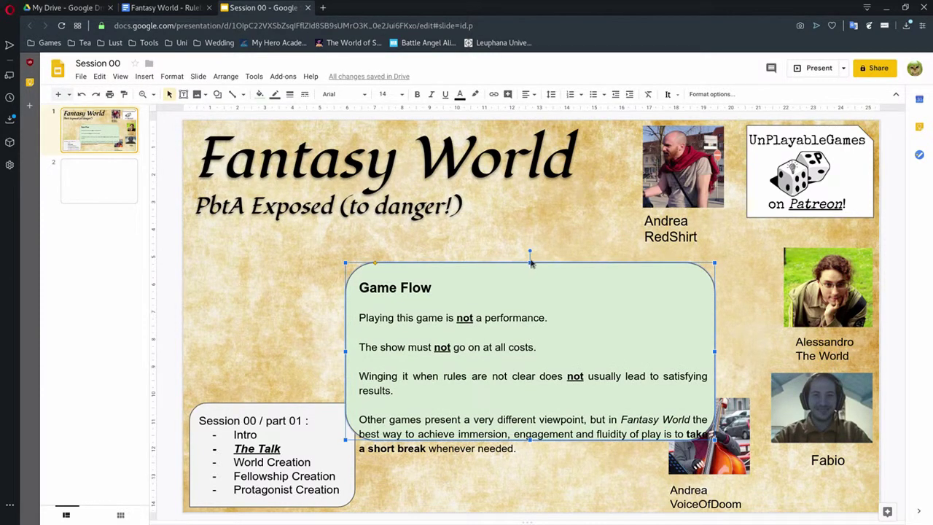
pyautogui.moveTo(530, 262); pyautogui.dragTo(530, 248)
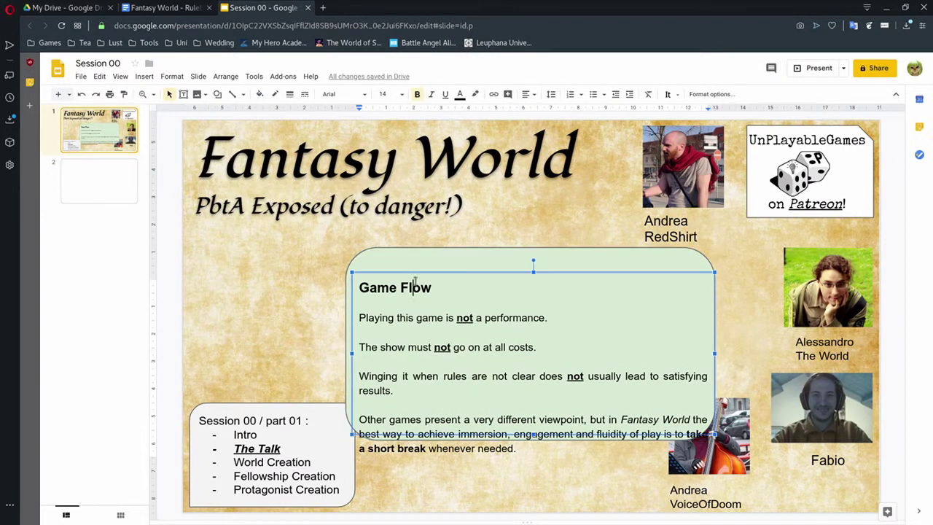
pyautogui.press('Escape')
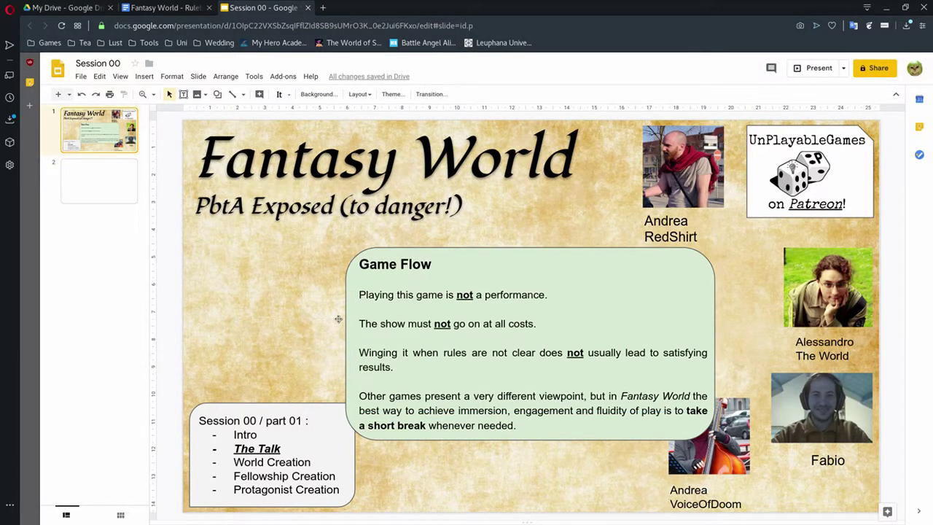
# Nudge the whole Game Flow box slightly to the left.
pyautogui.click(432, 324)
pyautogui.press('Escape')
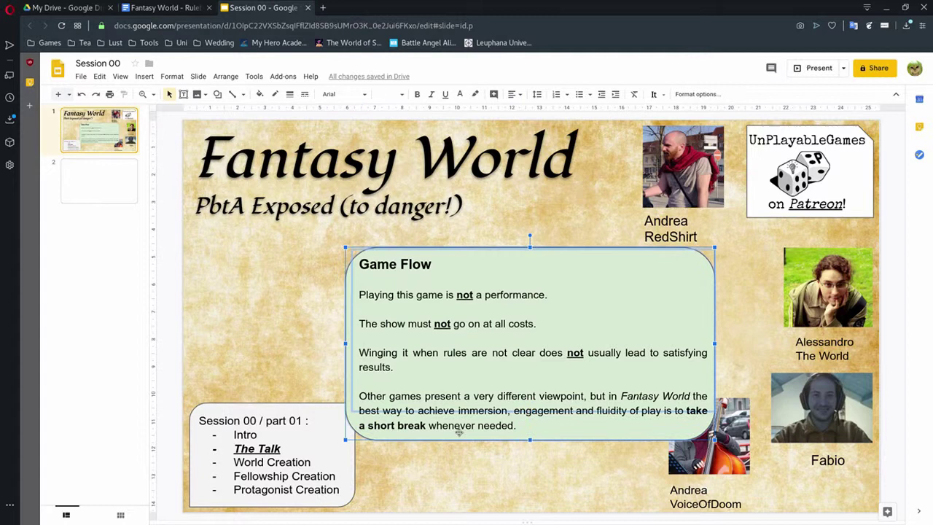
pyautogui.press('Left')
pyautogui.press('Left')
pyautogui.press('Left')
pyautogui.press('Left')
pyautogui.press('Left')
pyautogui.press('Left')
pyautogui.press('Left')
pyautogui.press('Left')
# Deselect the Game Flow box.
pyautogui.press('Escape')
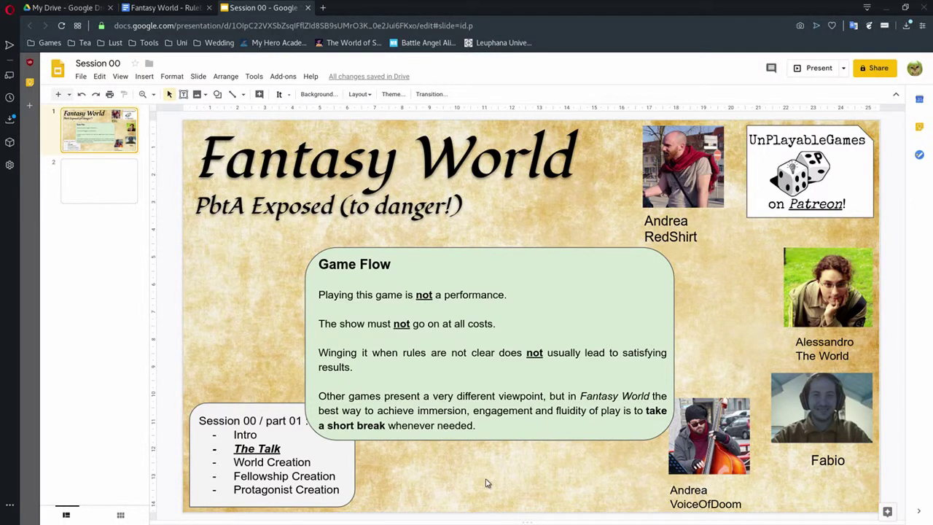
# Paste the Fellowship paragraph over the body text and retitle the box 'Three Pillars of the Game'.
pyautogui.moveTo(475, 428); pyautogui.dragTo(318, 293)
pyautogui.write('Fellowship The game follows the story of a Fellowship of adventurous Protagonist Characters. Each PC is free to part ways with the Fellowship to pursue their own ideas, heart or destiny, but in so doing they also leave active play, turning more or less temporarily into NPCs. Their Players will then continue play by creating new characters that can fit the current Fellowship and its goals.')
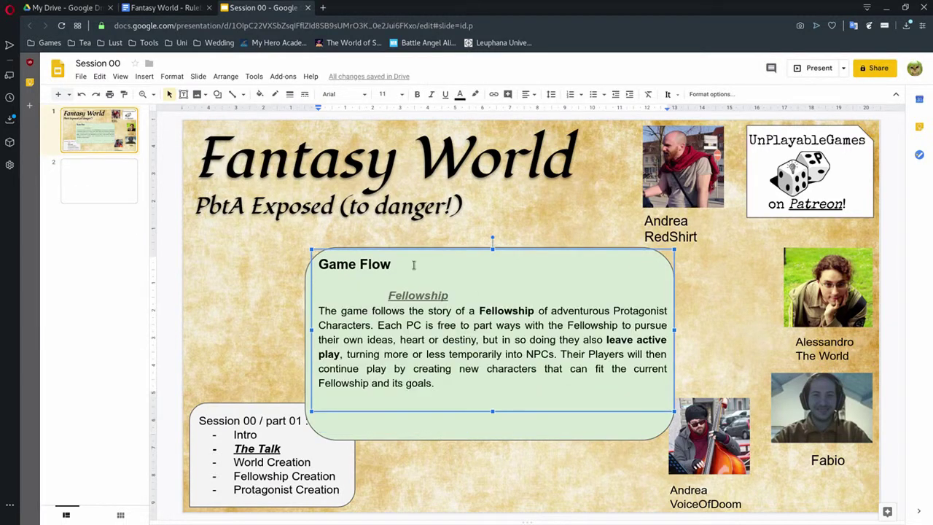
pyautogui.tripleClick(413, 265)
pyautogui.write('Three Pillars of the Game')
pyautogui.press('Escape')
pyautogui.press('Escape')
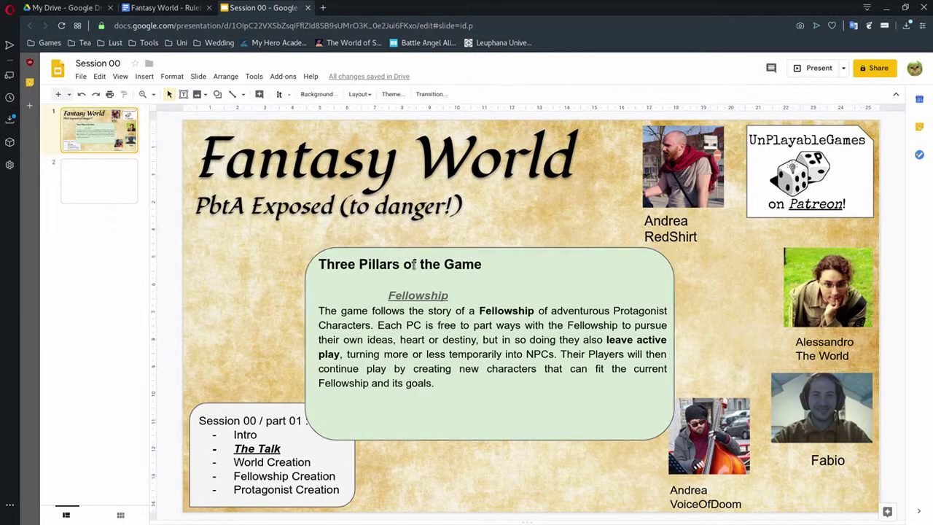
# Select the Violence section in the rulebook document.
pyautogui.hotkey('ctrl', 'Tab')
pyautogui.moveTo(357, 285); pyautogui.dragTo(370, 243)
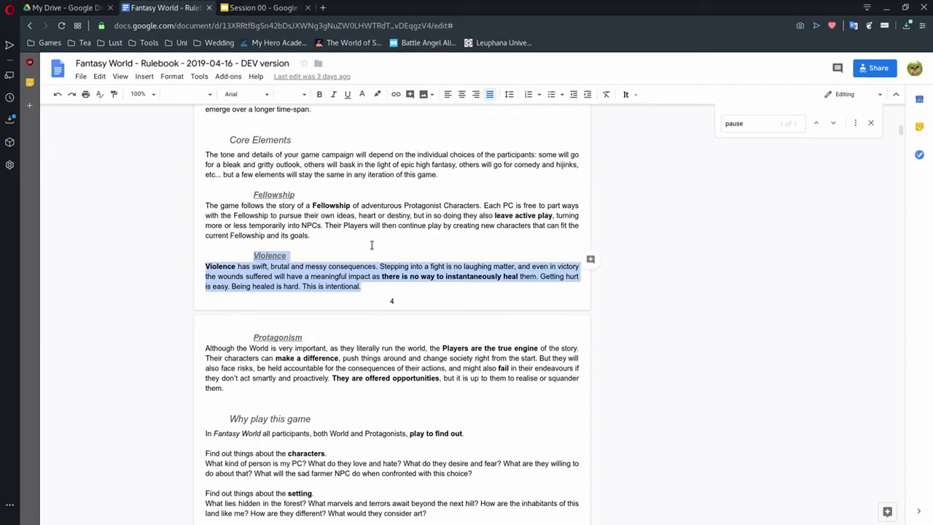
pyautogui.hotkey('ctrl', 'Tab')
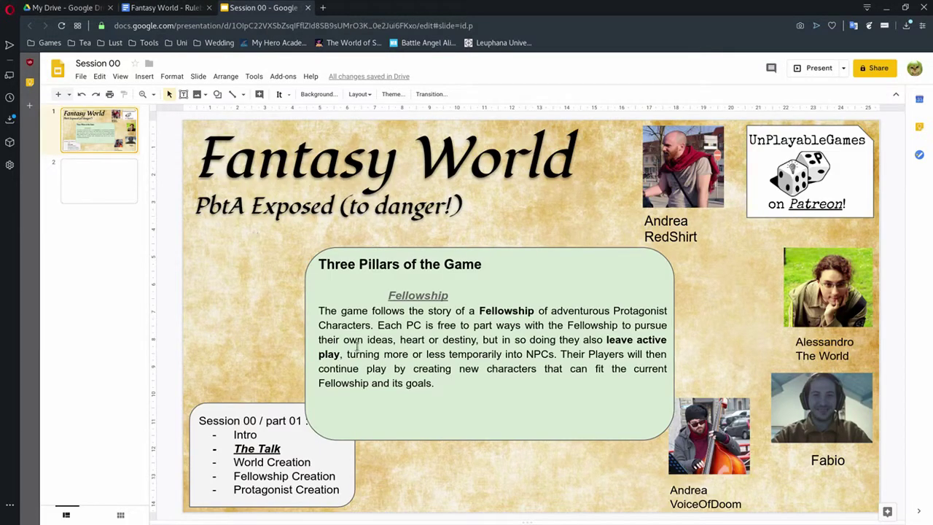
# Split the Fellowship text into spaced paragraphs after 'Characters.' and after 'NPCs.'.
pyautogui.click(373, 325)
pyautogui.press('Return')
pyautogui.press('Return')
pyautogui.press('Escape')
pyautogui.press('Escape')
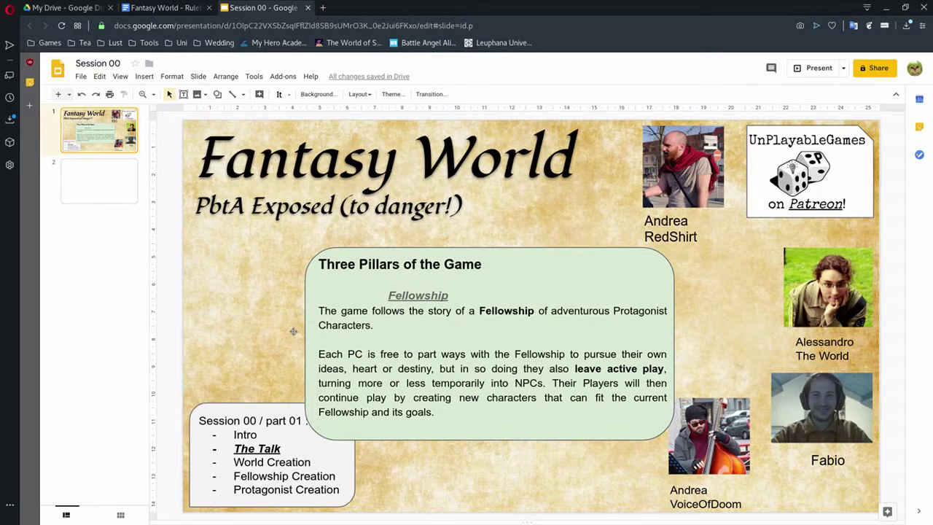
pyautogui.click(557, 384)
pyautogui.press('Return')
pyautogui.press('Return')
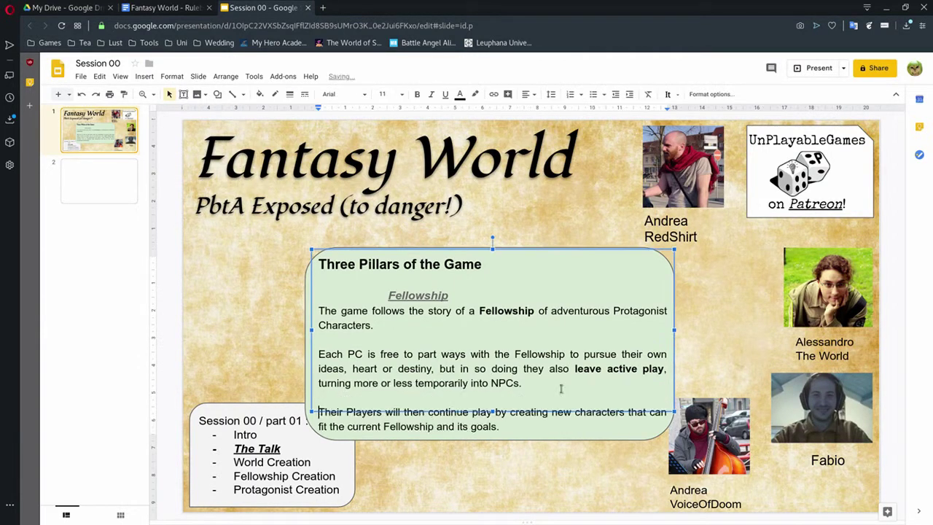
pyautogui.press('Escape')
pyautogui.press('Escape')
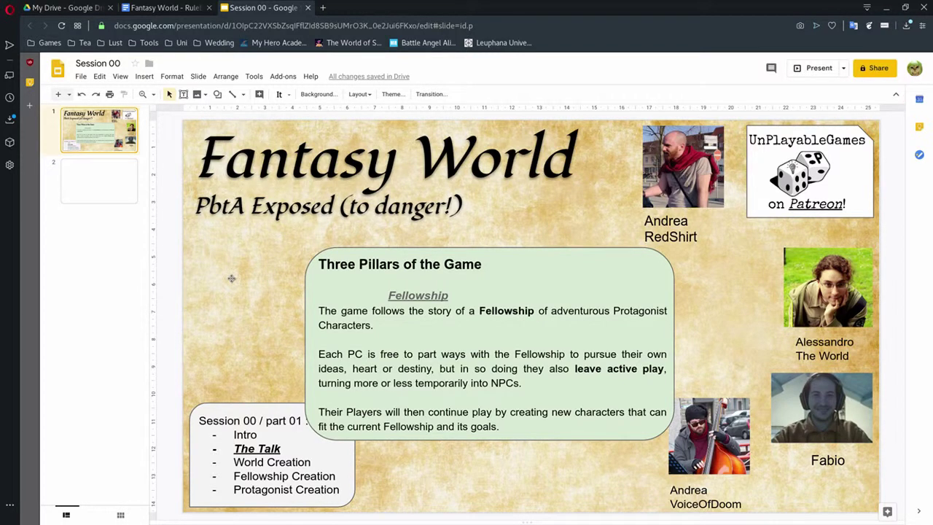
# Replace the Fellowship text in the green box with the pasted Violence section.
pyautogui.click(361, 286)
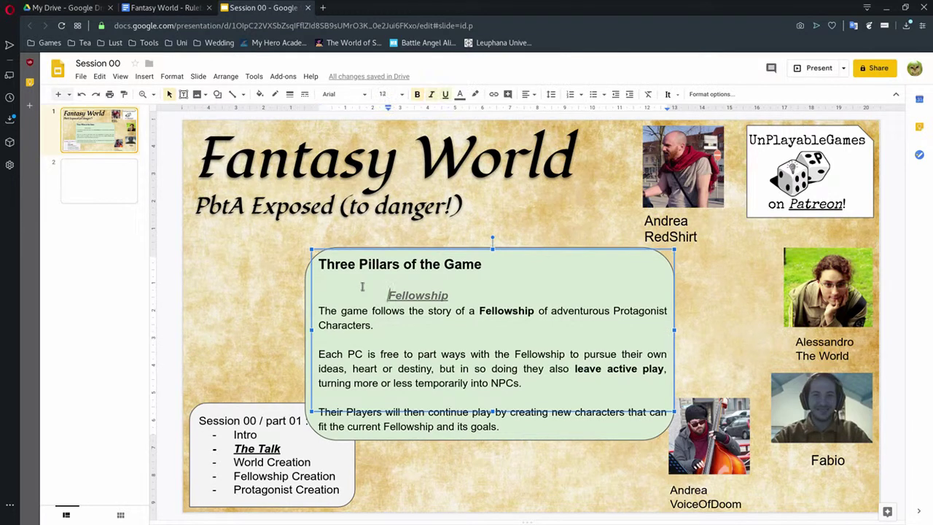
pyautogui.hotkey('shift', 'Down')
pyautogui.hotkey('shift', 'Down')
pyautogui.hotkey('shift', 'Down')
pyautogui.hotkey('shift', 'Down')
pyautogui.hotkey('shift', 'Down')
pyautogui.hotkey('shift', 'Down')
pyautogui.hotkey('shift', 'Down')
pyautogui.hotkey('shift', 'Down')
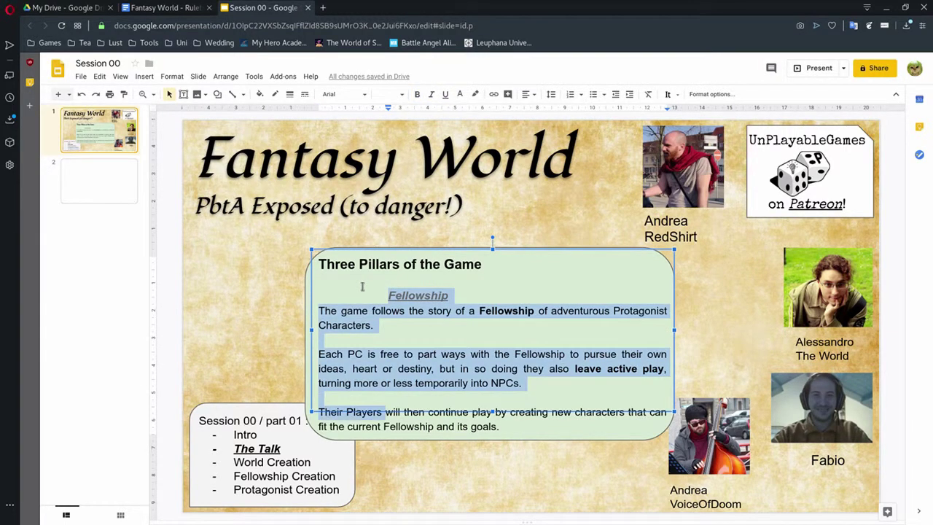
pyautogui.hotkey('shift', 'Down')
pyautogui.hotkey('shift', 'Down')
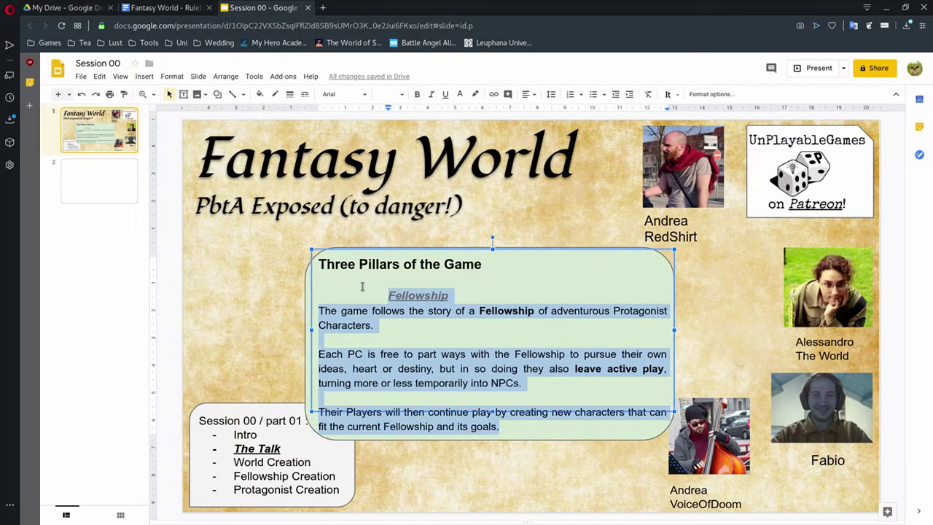
pyautogui.write('Violence Violence has swift, brutal and messy consequences. Stepping into a fight is no laughing matter, and even in victory the wounds suffered will have a meaningful impact as there is no way to instantaneously heal them. Getting hurt is easy. Being healed is hard. This is intentional.')
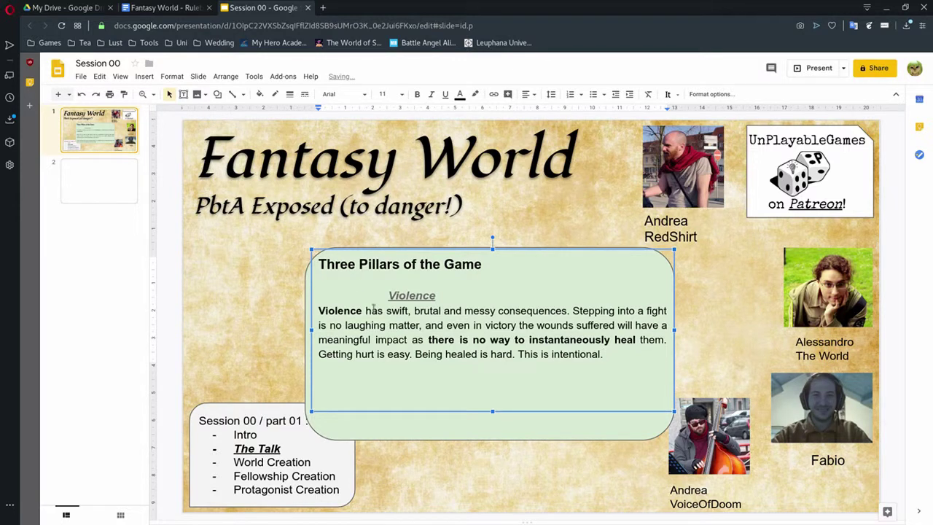
# Break the Violence text into spaced paragraphs at 'Stepping' and 'Getting', italicising 'intentional'.
pyautogui.click(571, 312)
pyautogui.press('Return')
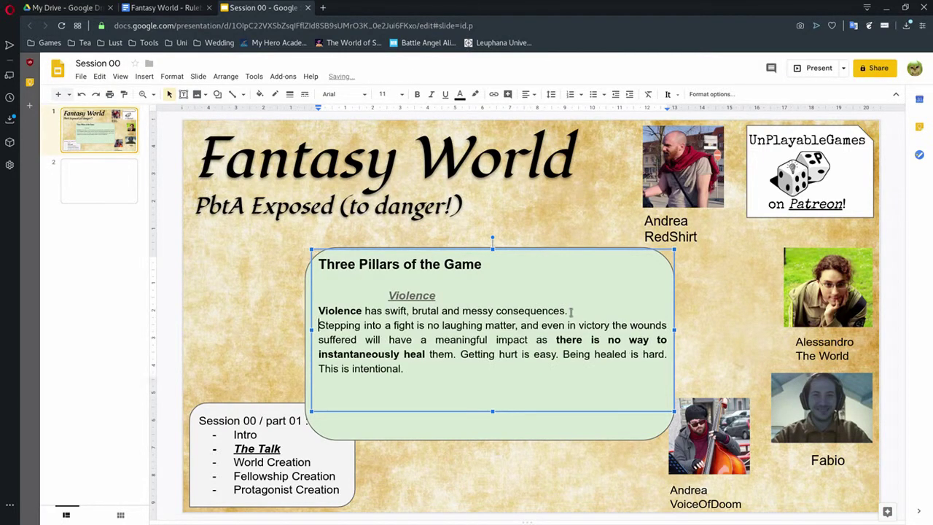
pyautogui.press('Return')
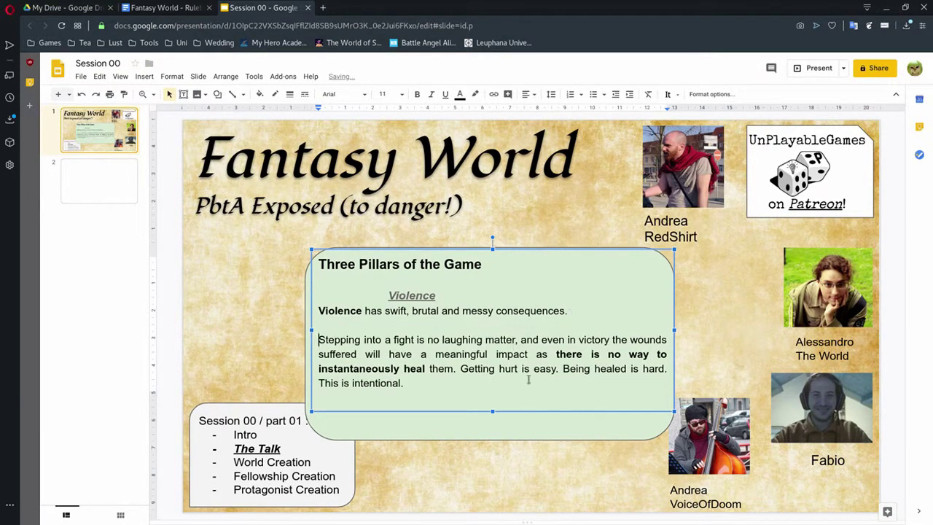
pyautogui.click(456, 368)
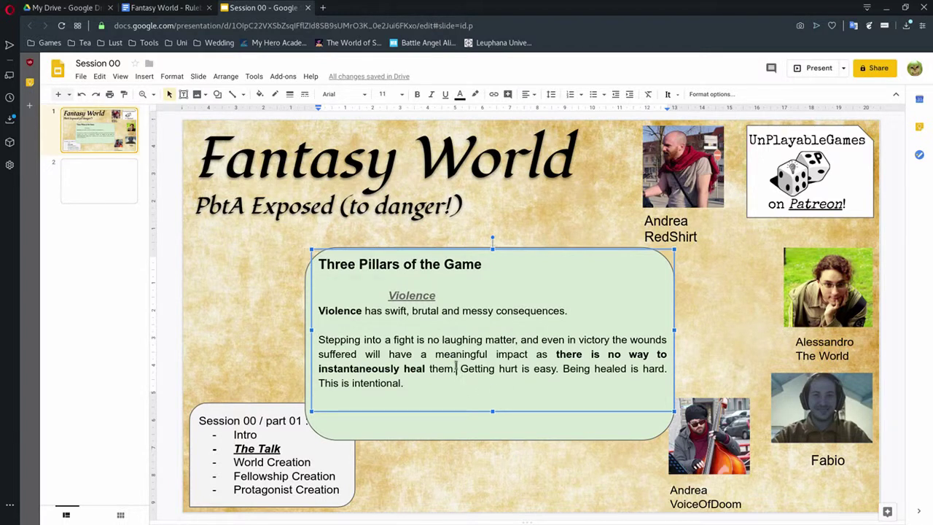
pyautogui.press('Return')
pyautogui.press('Return')
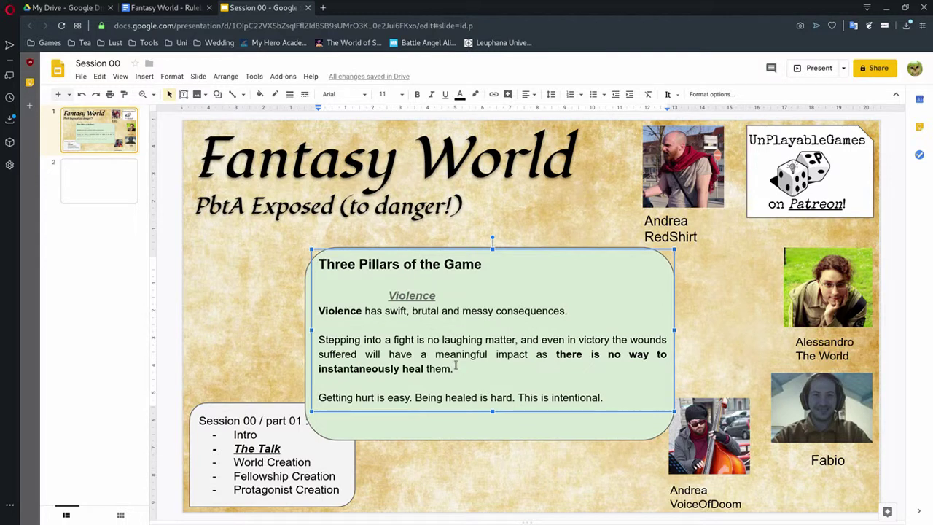
pyautogui.doubleClick(569, 394)
pyautogui.hotkey('ctrl', 'i')
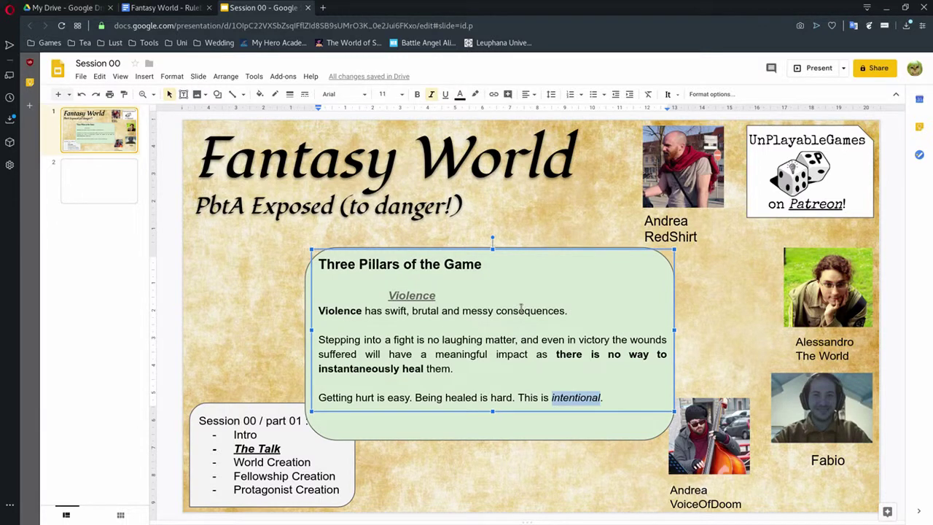
pyautogui.press('Escape')
pyautogui.press('Escape')
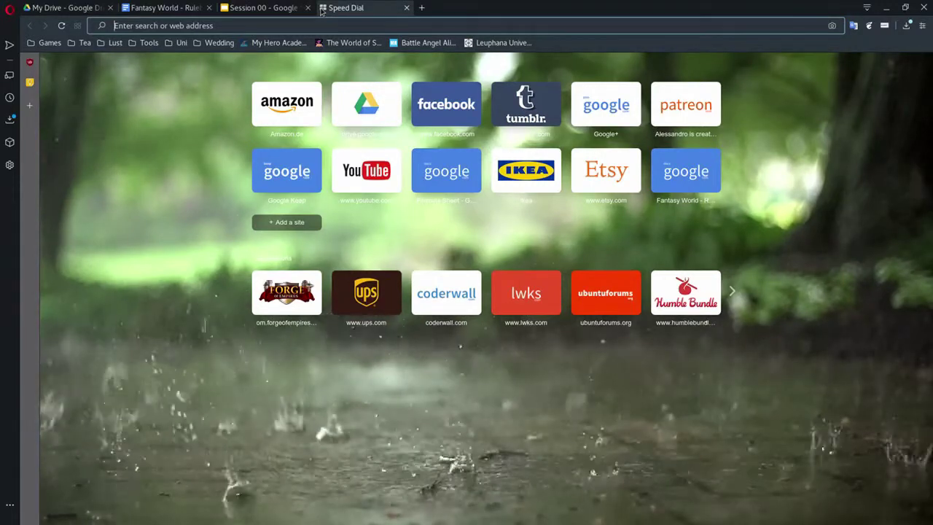
# Search Google Images for 'puss in boots' and settle on the big-eyes Shrek 2 picture.
pyautogui.write('puss in boots')
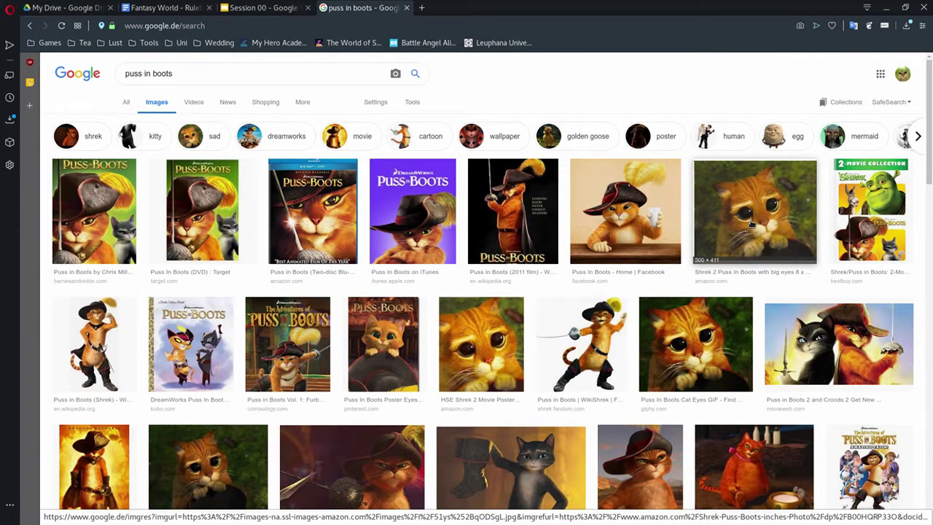
pyautogui.click(751, 225)
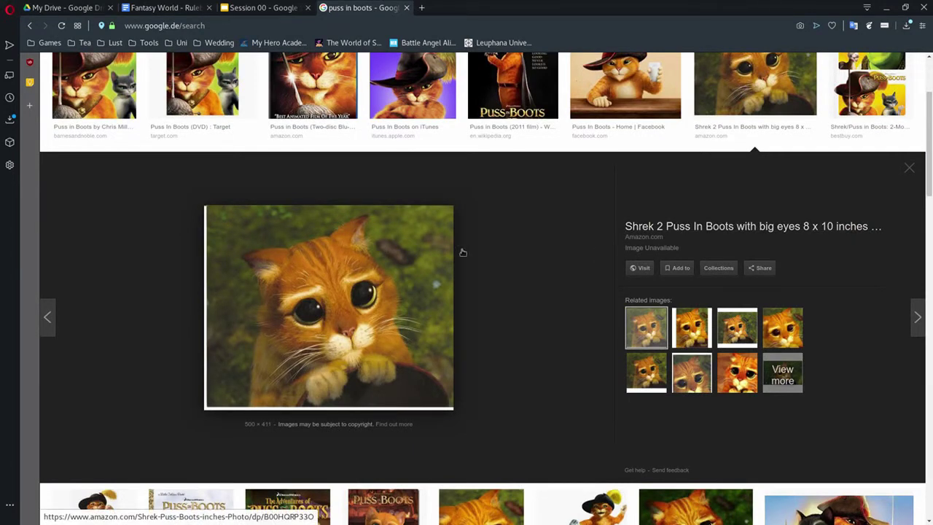
pyautogui.click(794, 334)
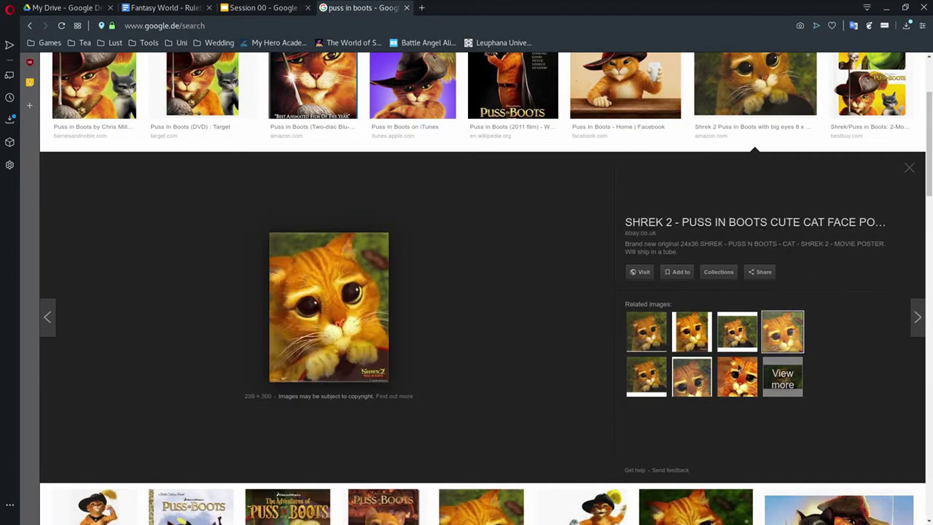
pyautogui.click(690, 384)
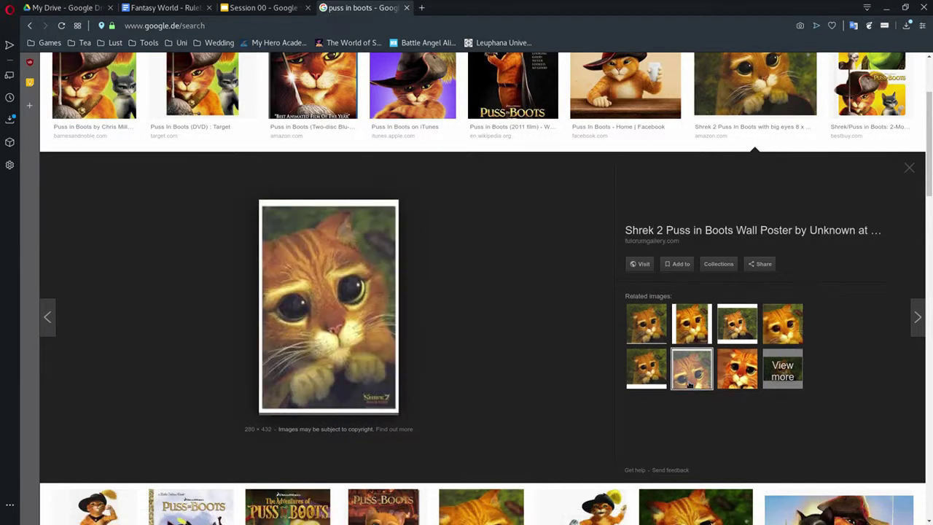
pyautogui.click(660, 332)
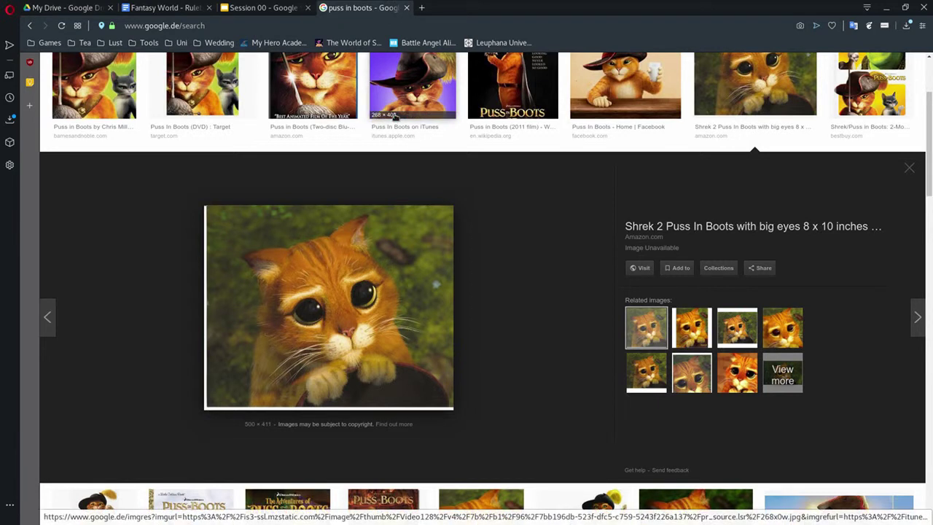
pyautogui.hotkey('ctrl', 'shift', 'Tab')
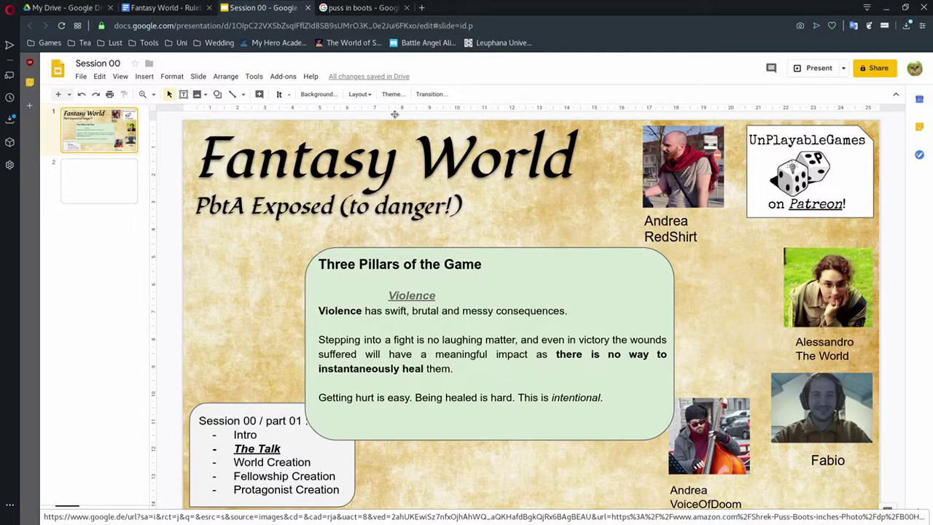
# Paste the Puss in Boots image, shrink it, and place it over the green box's lower-left corner.
pyautogui.click(148, 77)
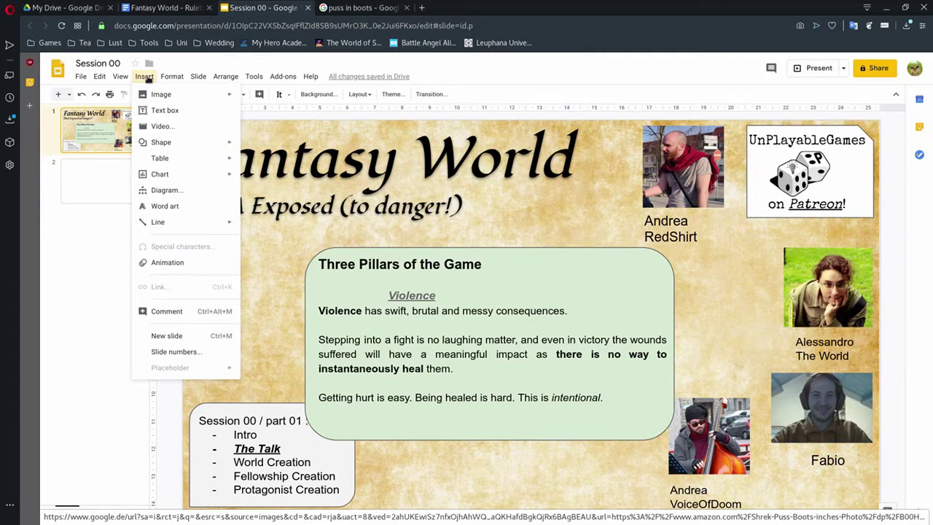
pyautogui.click(281, 291)
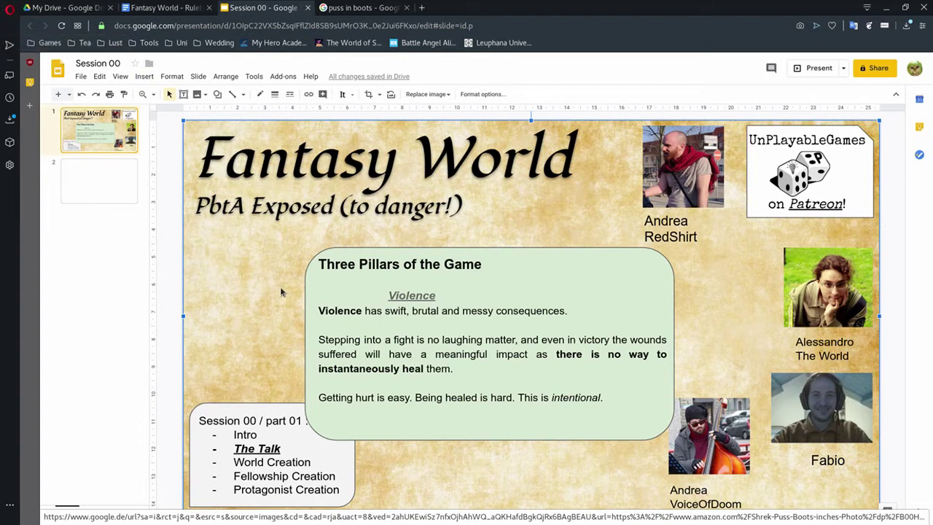
pyautogui.hotkey('ctrl', 'v')
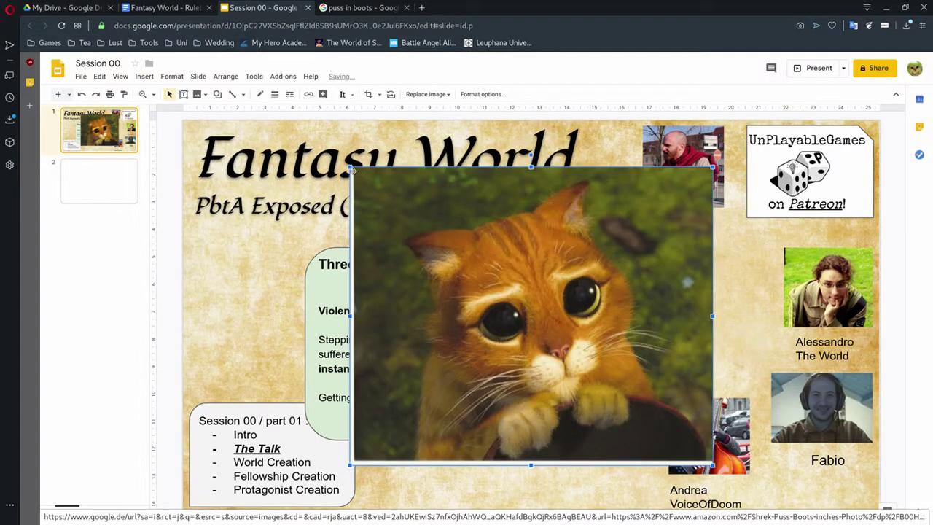
pyautogui.moveTo(352, 168); pyautogui.dragTo(573, 350)
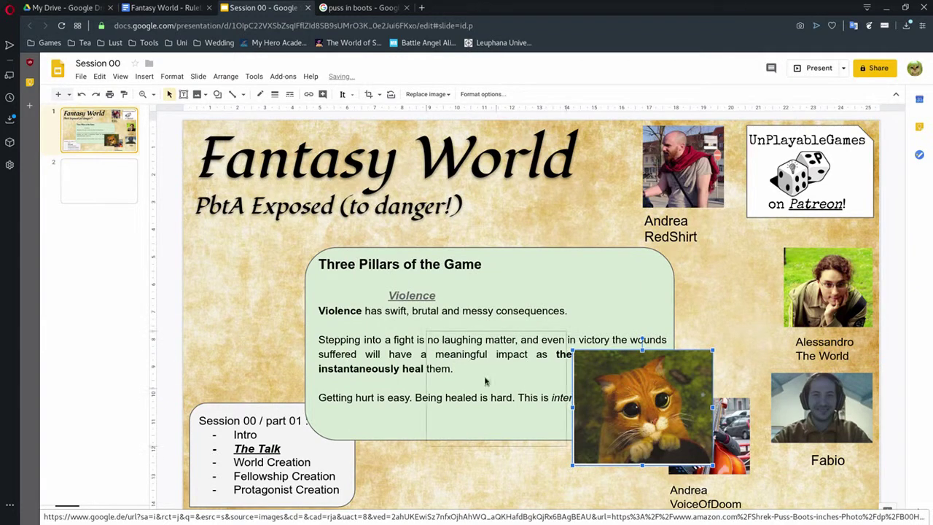
pyautogui.moveTo(289, 397); pyautogui.dragTo(284, 380)
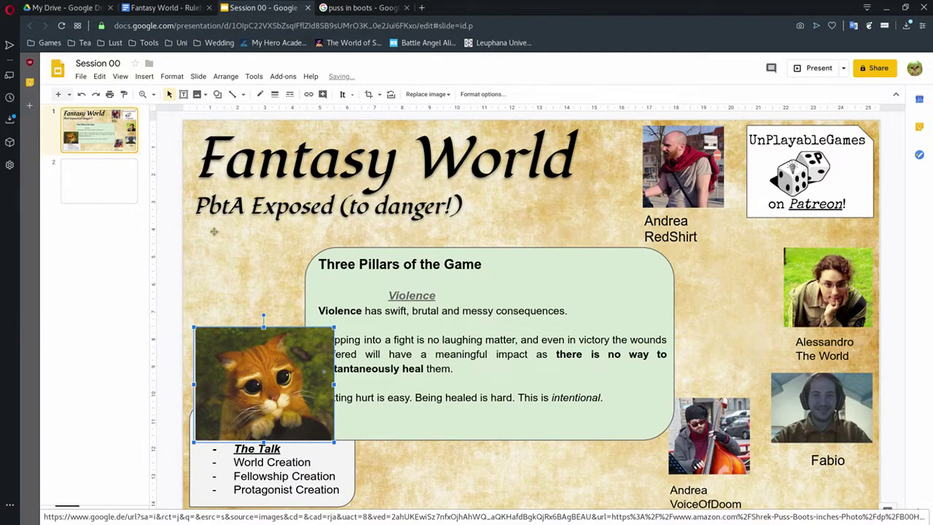
pyautogui.click(183, 95)
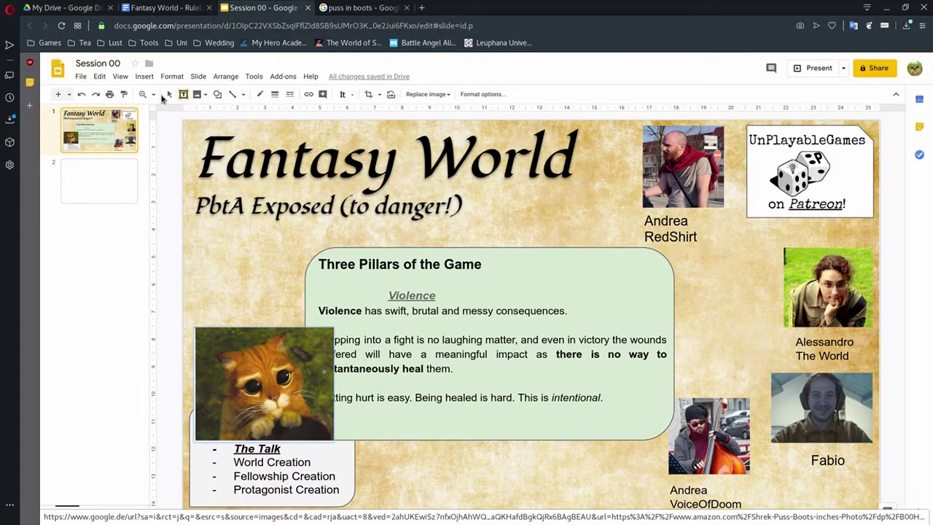
# Draw a cloud shape beside the cat picture, enlarged over the Violence text.
pyautogui.click(217, 95)
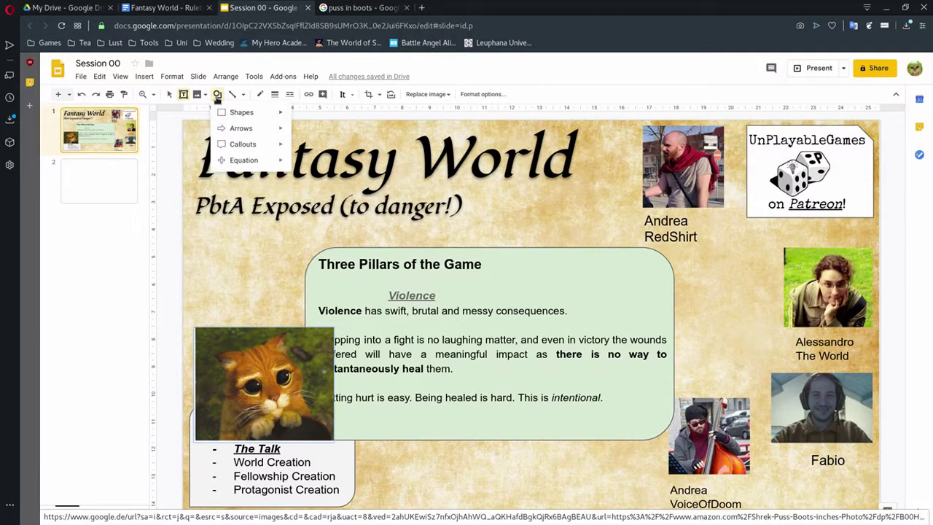
pyautogui.moveTo(243, 114)
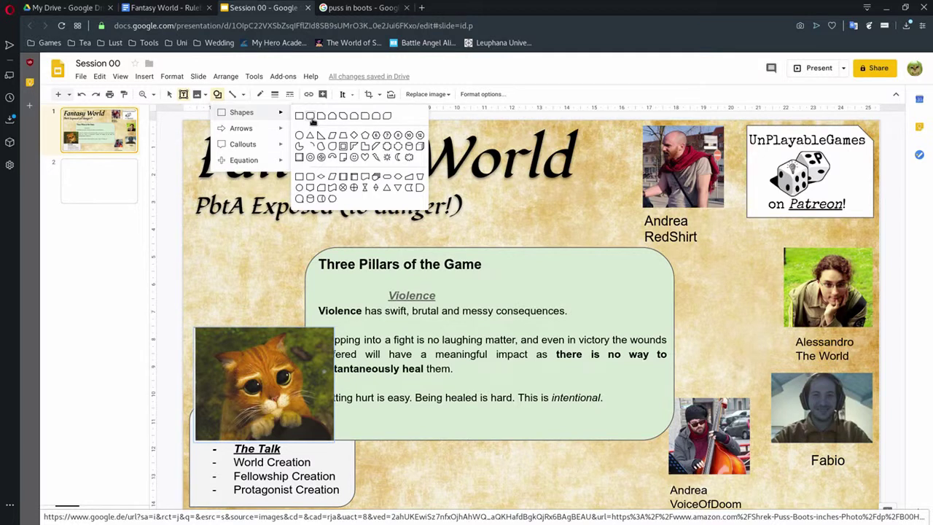
pyautogui.click(407, 156)
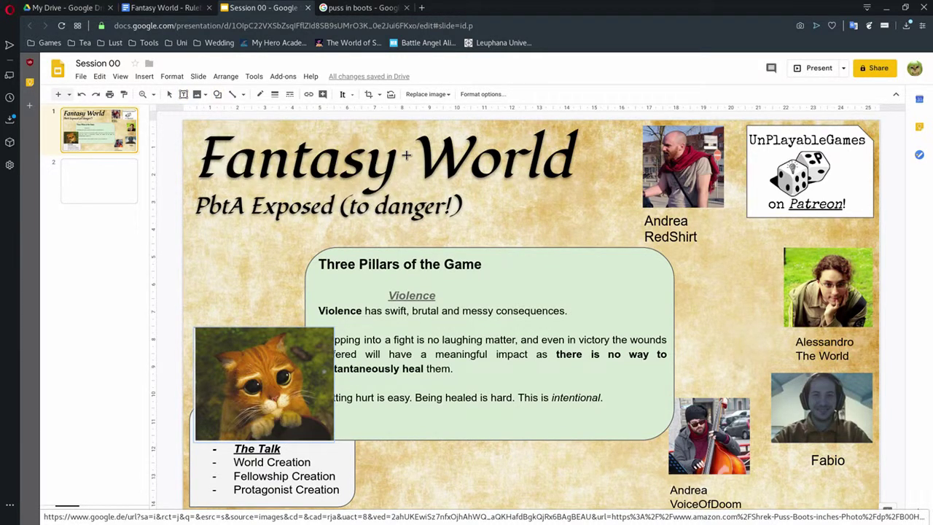
pyautogui.click(311, 327)
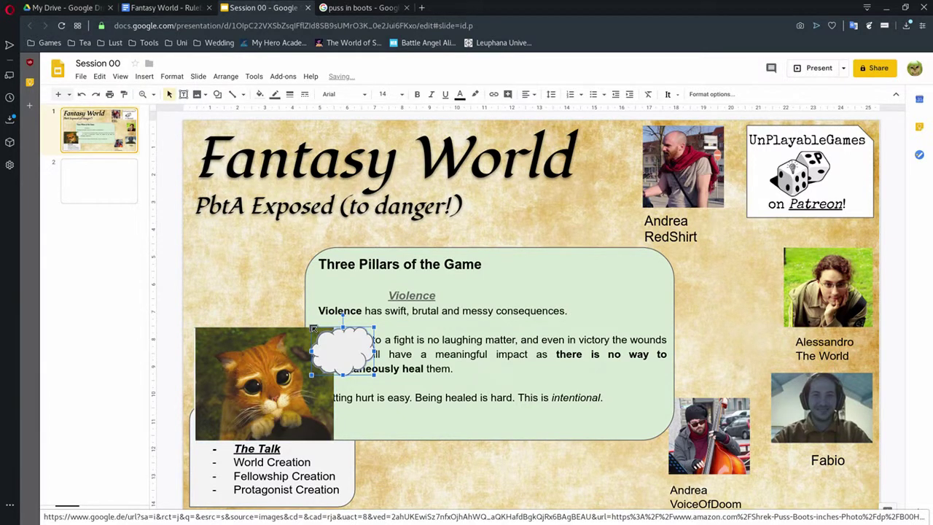
pyautogui.moveTo(312, 328); pyautogui.dragTo(253, 276)
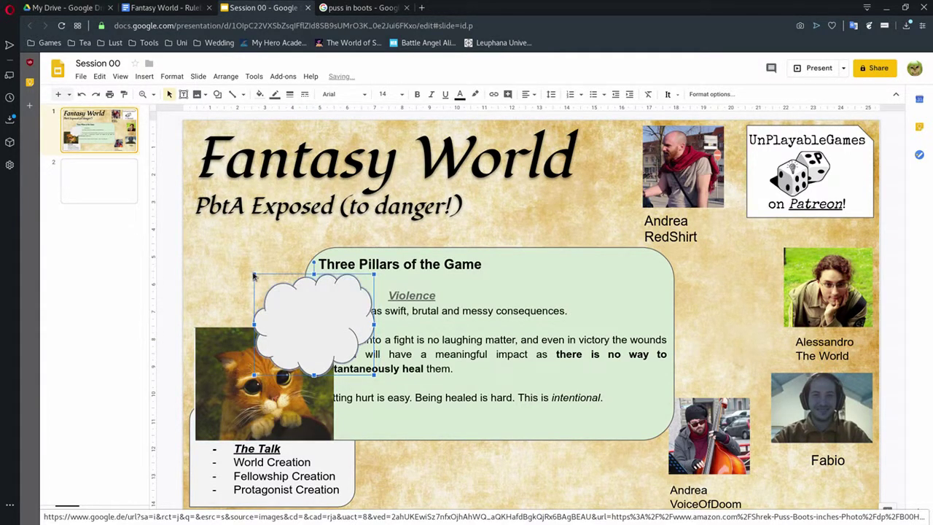
pyautogui.press('Right')
pyautogui.press('Right')
pyautogui.press('Right')
pyautogui.press('Right')
pyautogui.press('Right')
pyautogui.press('Right')
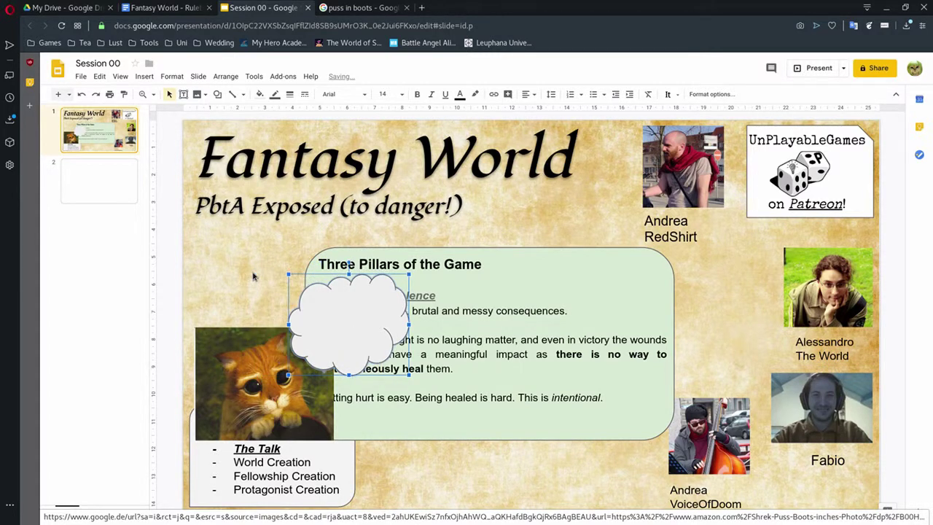
# Write 'Use violence?' and 'On me?!' on two lines inside the cloud.
pyautogui.doubleClick(336, 319)
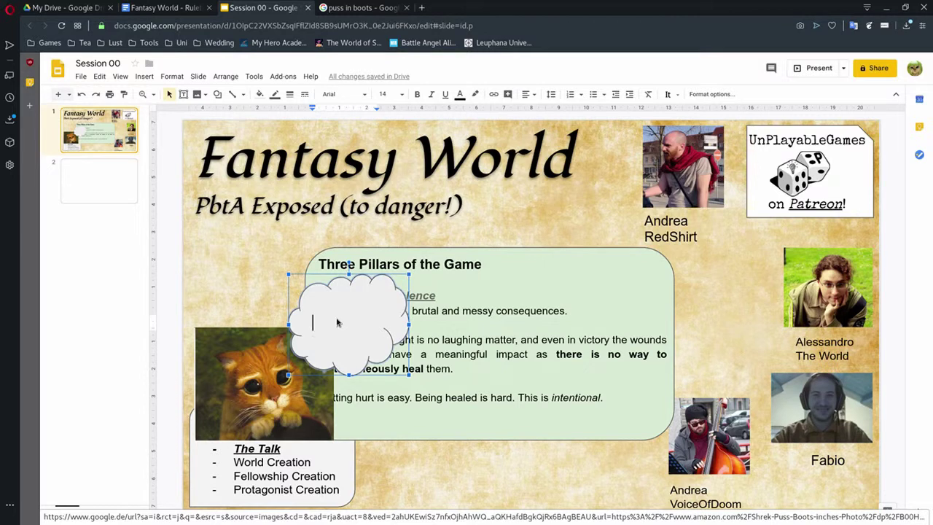
pyautogui.write('Violen')
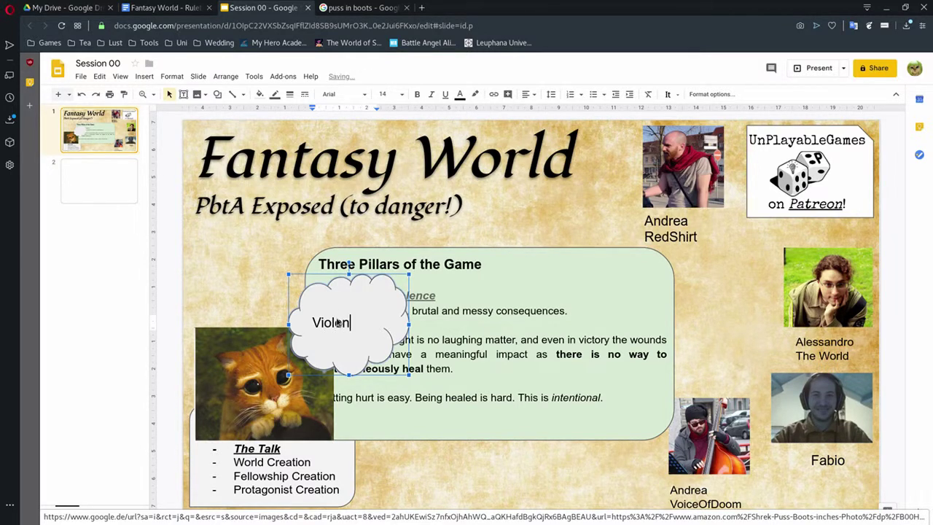
pyautogui.press('Home')
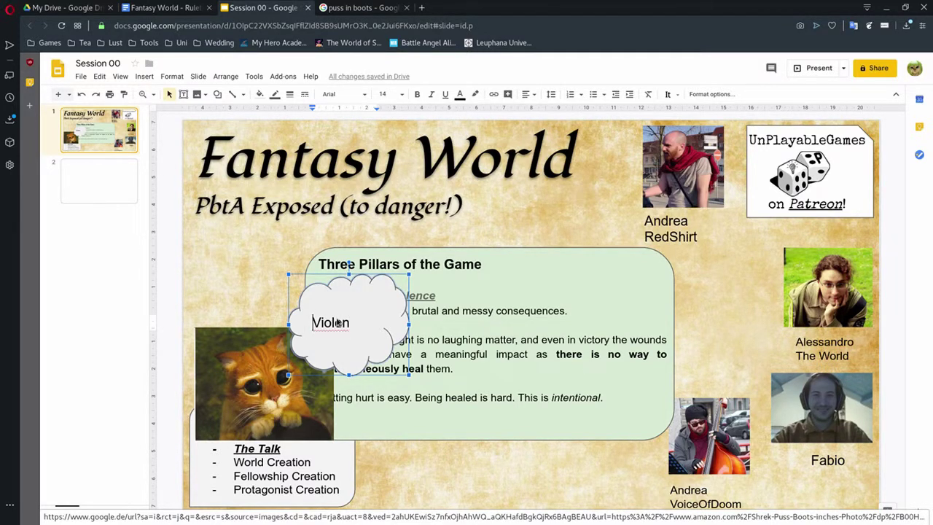
pyautogui.write('User')
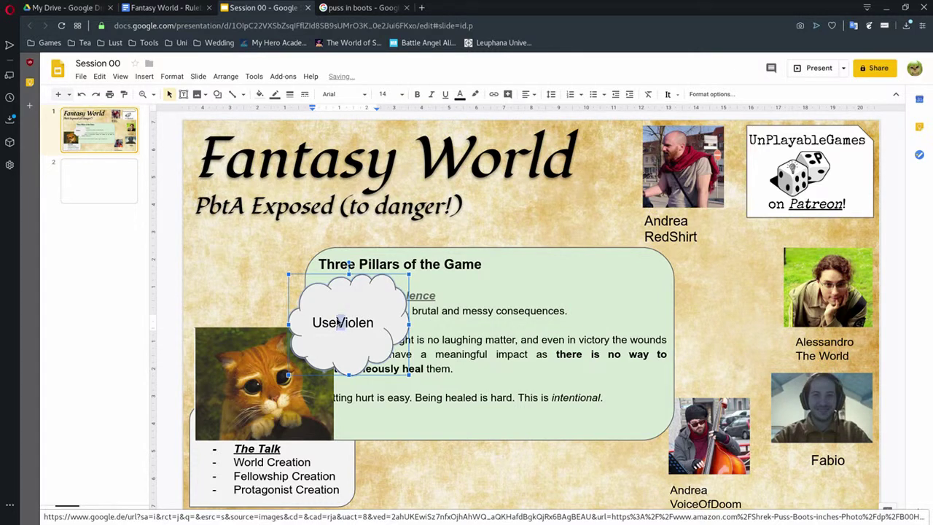
pyautogui.press('Delete')
pyautogui.press('BackSpace')
pyautogui.write('v')
pyautogui.press('End')
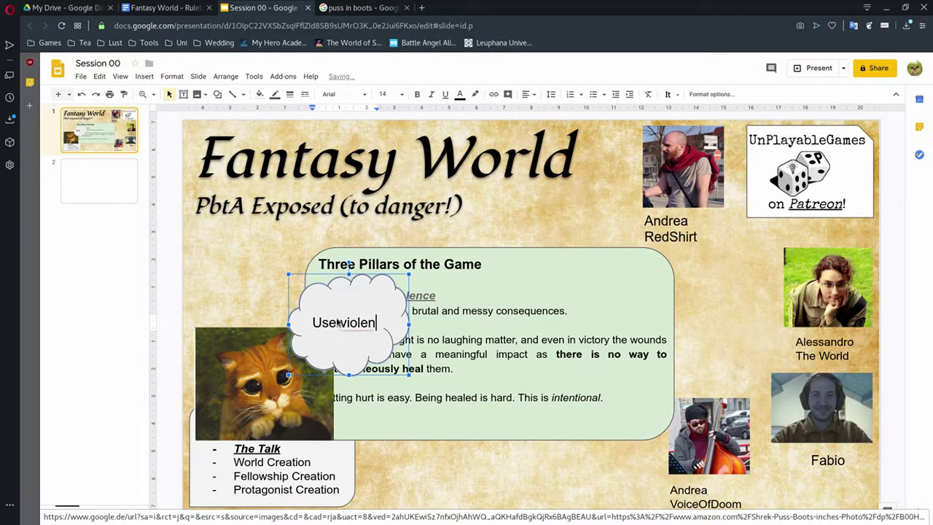
pyautogui.write('ce?')
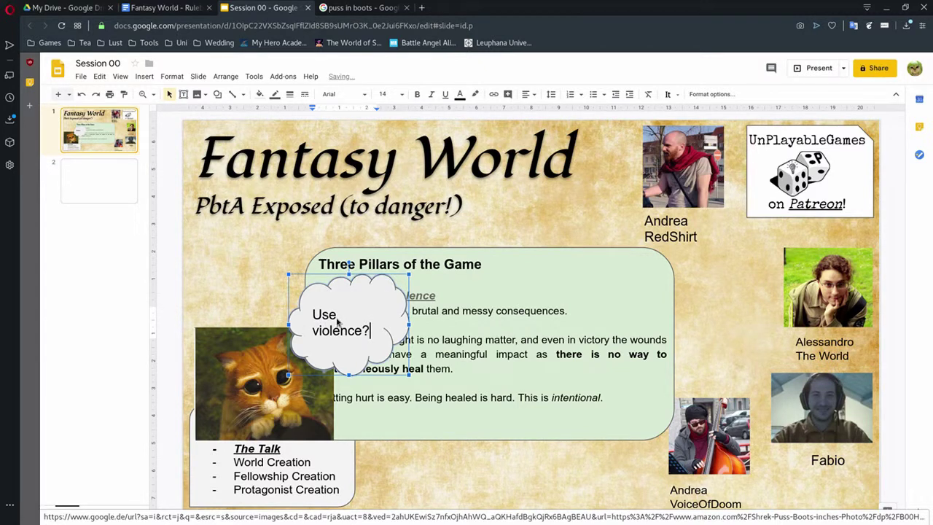
pyautogui.press('Return')
pyautogui.write('On me?!')
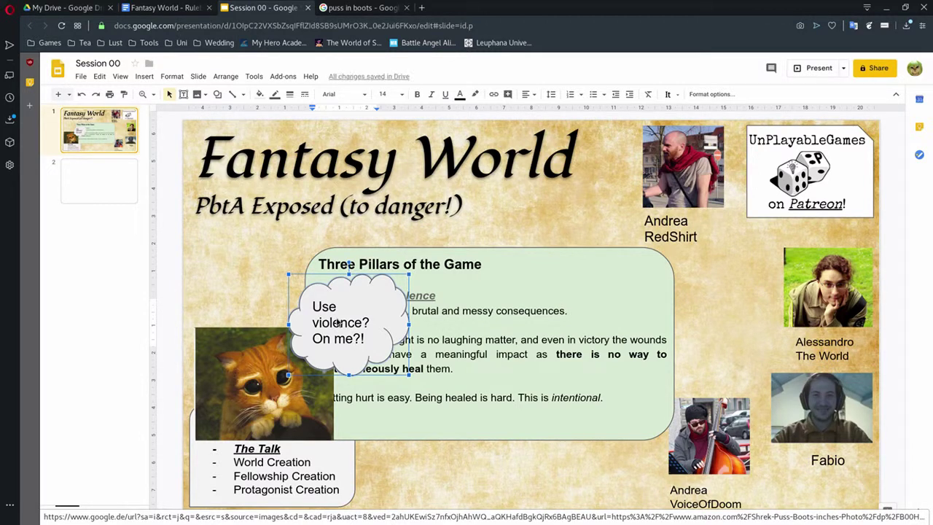
pyautogui.press('Escape')
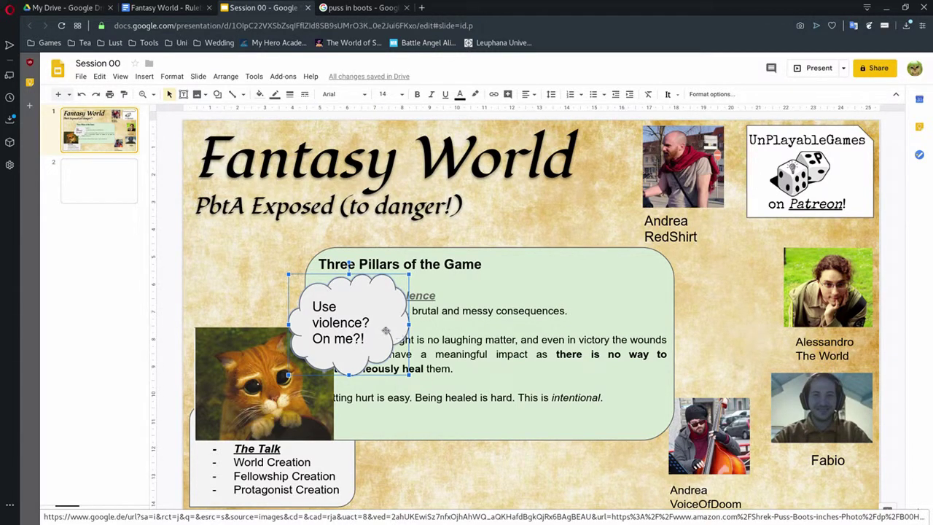
pyautogui.click(237, 419)
# Delete the Puss in Boots picture and its speech cloud from the slide.
pyautogui.click(394, 463)
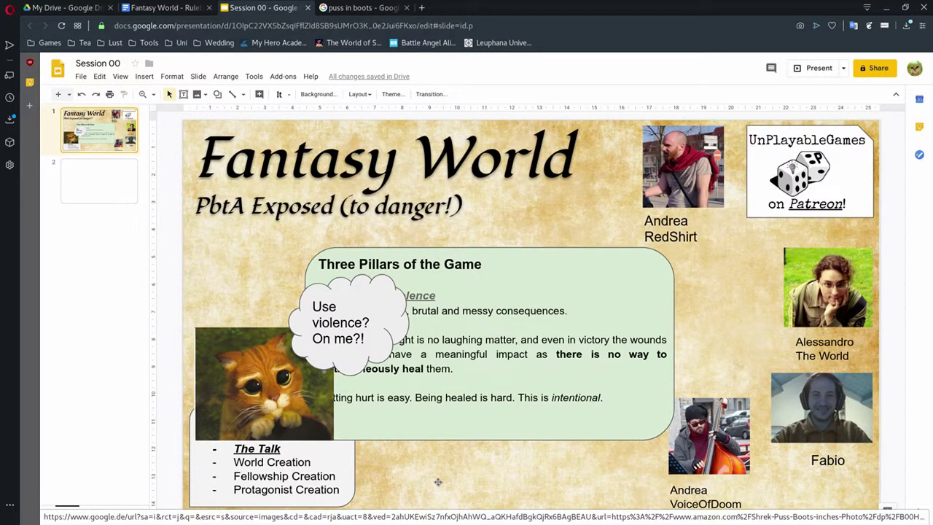
pyautogui.click(246, 384)
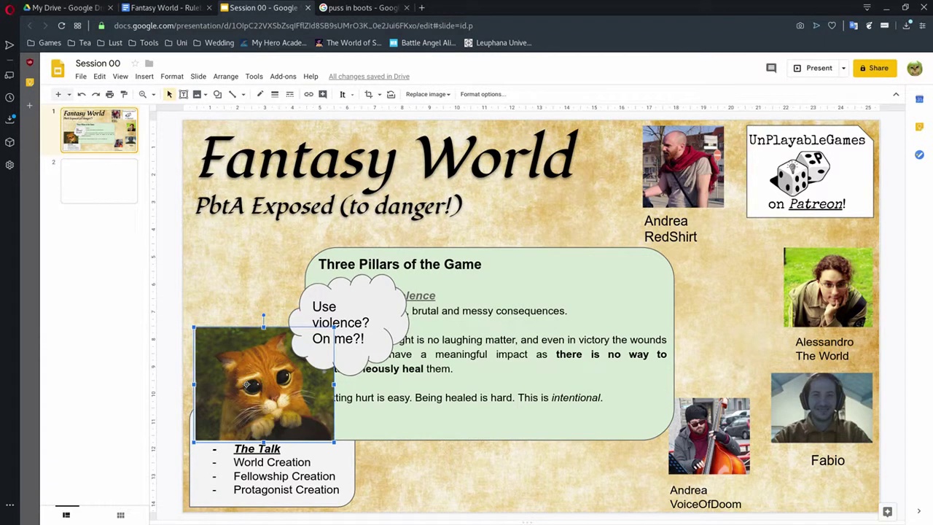
pyautogui.press('Delete')
pyautogui.click(379, 331)
pyautogui.press('Delete')
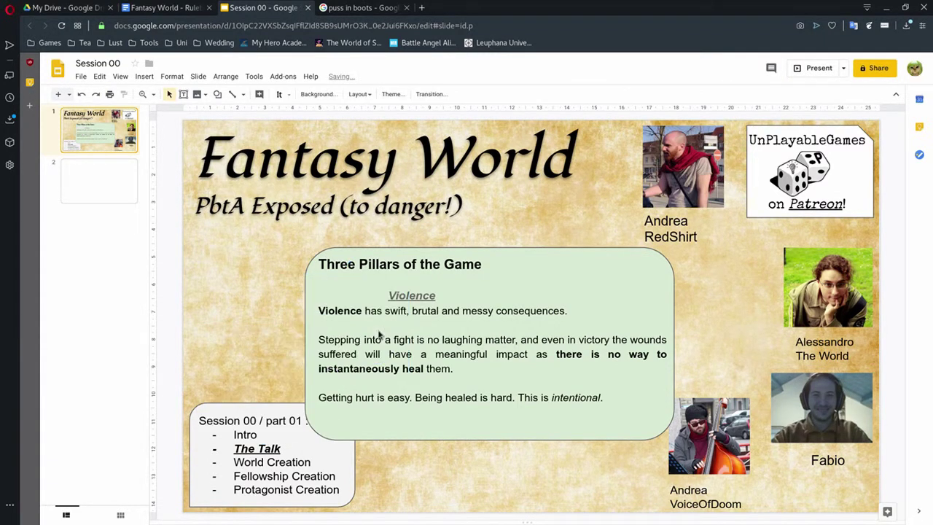
# Select the Protagonism heading and its paragraph in the rulebook document.
pyautogui.hotkey('ctrl', 'shift', 'Tab')
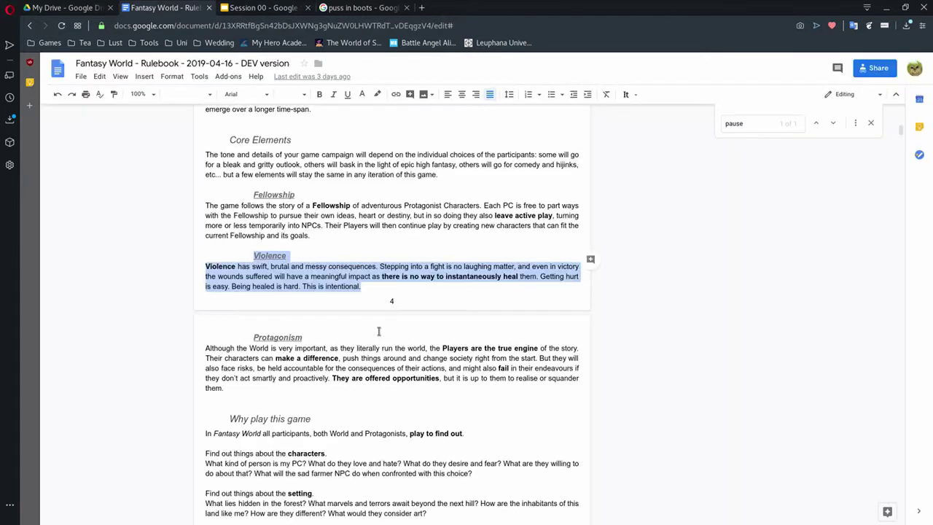
pyautogui.click(266, 344)
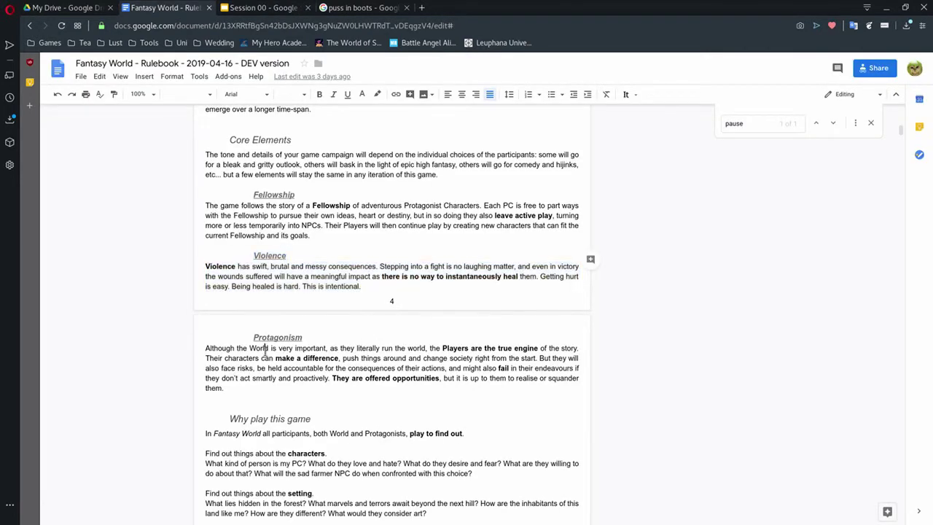
pyautogui.press('Home')
pyautogui.hotkey('shift', 'Down')
pyautogui.hotkey('shift', 'Down')
pyautogui.hotkey('shift', 'Down')
pyautogui.hotkey('shift', 'Down')
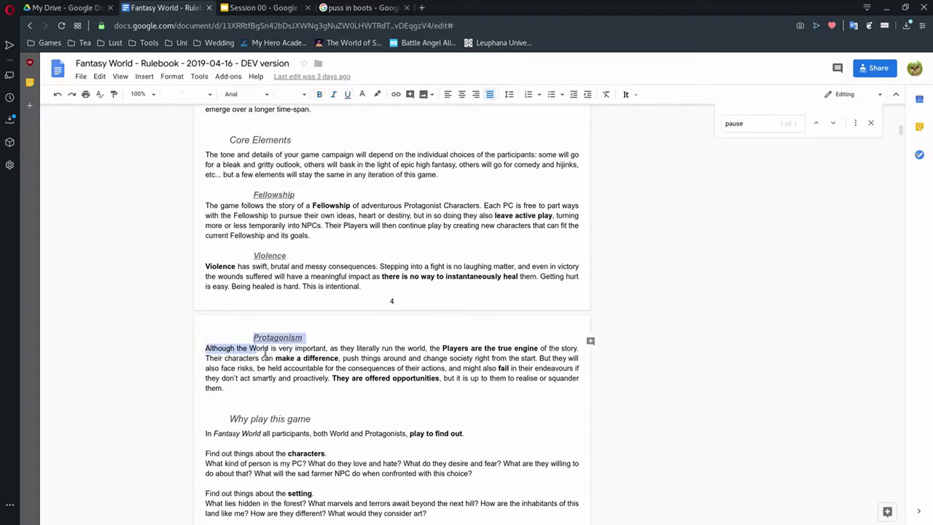
pyautogui.hotkey('shift', 'Down')
pyautogui.hotkey('ctrl', 'c')
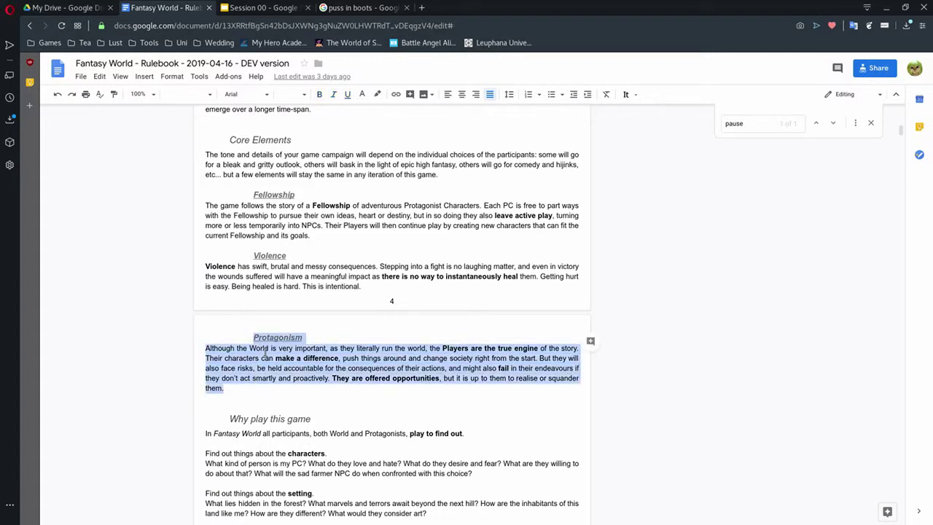
# Replace the Violence text in the Three Pillars box with the pasted Protagonism text.
pyautogui.hotkey('ctrl', 'Tab')
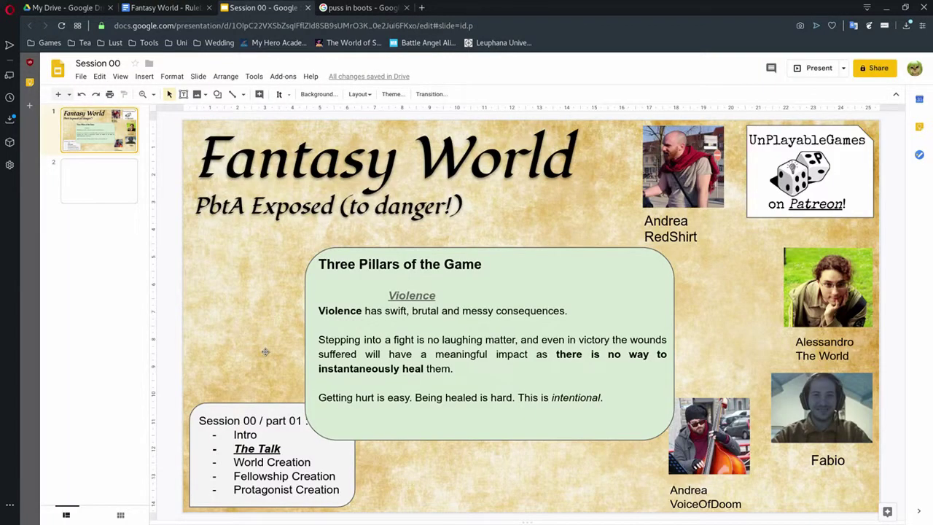
pyautogui.click(428, 396)
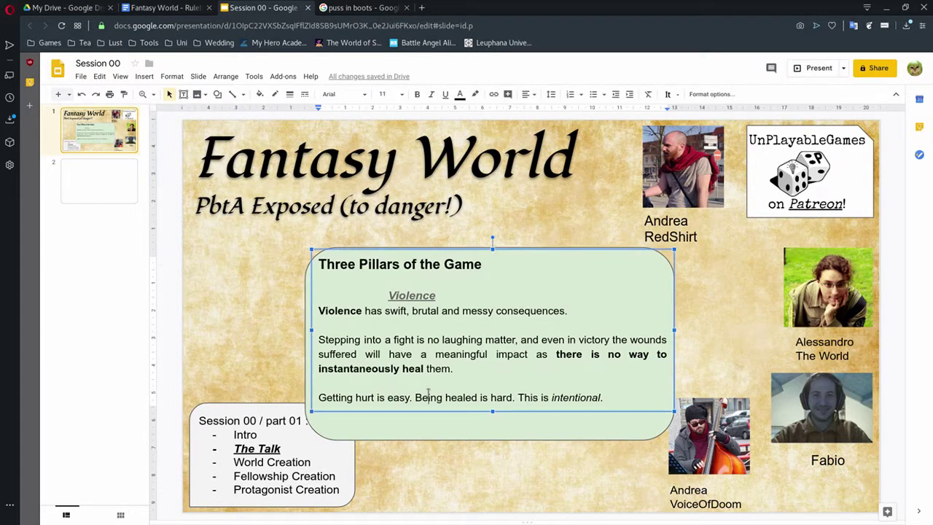
pyautogui.press('End')
pyautogui.hotkey('shift', 'Up')
pyautogui.hotkey('shift', 'Up')
pyautogui.hotkey('shift', 'Up')
pyautogui.hotkey('shift', 'Up')
pyautogui.hotkey('shift', 'Up')
pyautogui.hotkey('shift', 'Up')
pyautogui.hotkey('shift', 'Up')
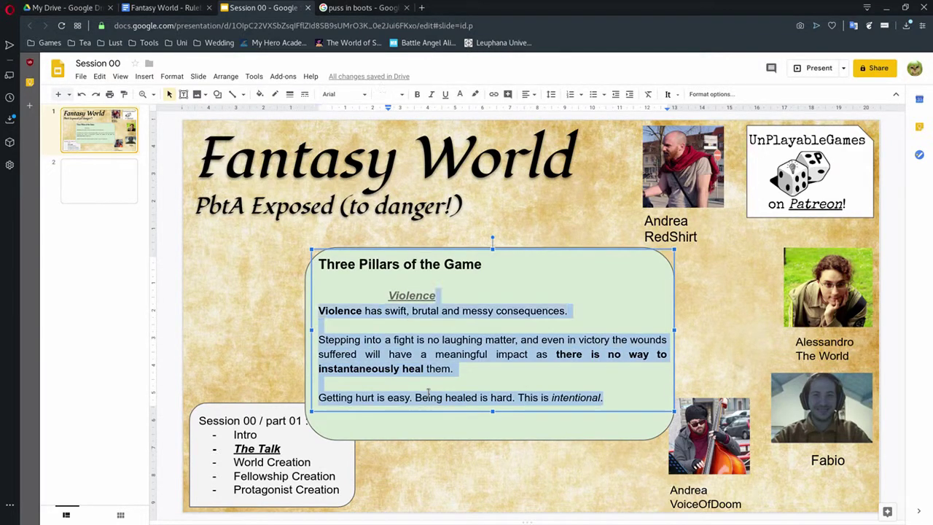
pyautogui.hotkey('shift', 'Home')
pyautogui.hotkey('ctrl', 'v')
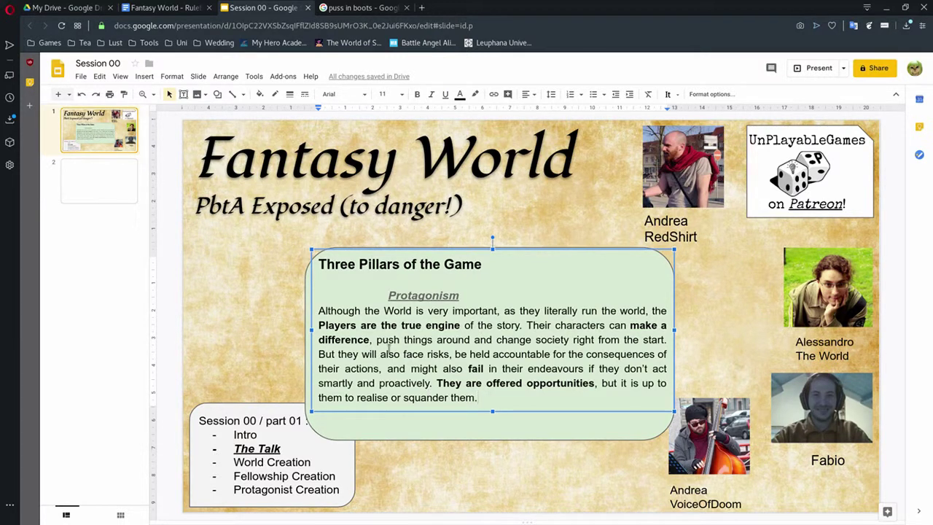
# Split the Protagonism text into paragraphs at 'Their characters' and 'They are offered'.
pyautogui.click(525, 325)
pyautogui.press('Return')
pyautogui.press('Return')
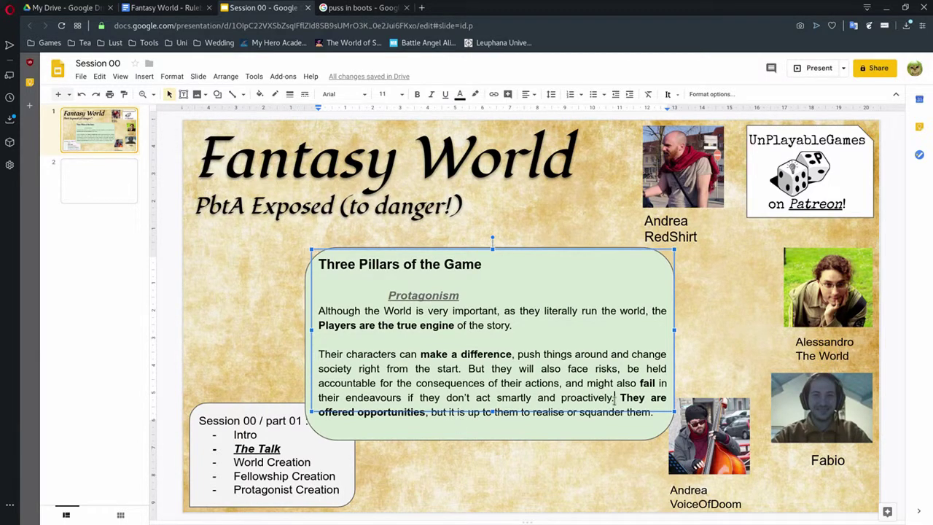
pyautogui.click(614, 399)
pyautogui.press('Return')
pyautogui.press('Return')
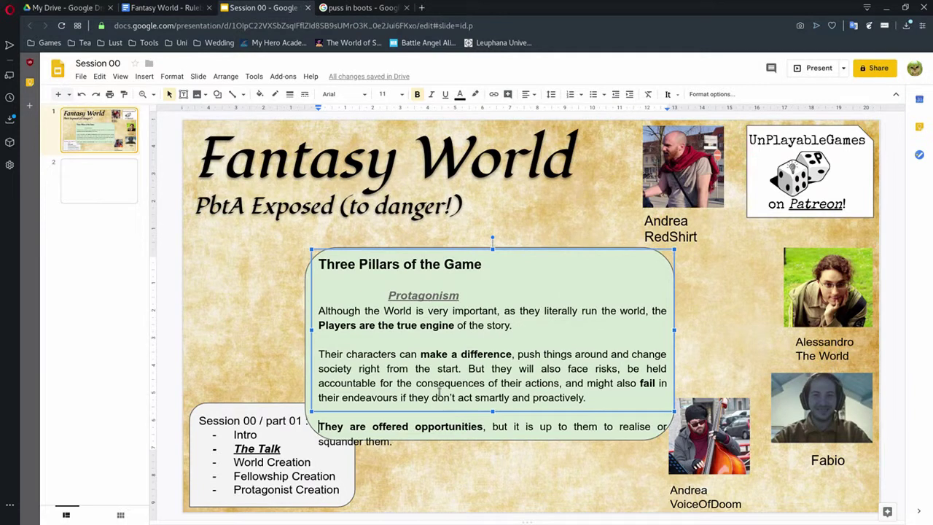
pyautogui.press('Escape')
# Make the green box taller so its last line 'squander them.' fits inside.
pyautogui.press('Up')
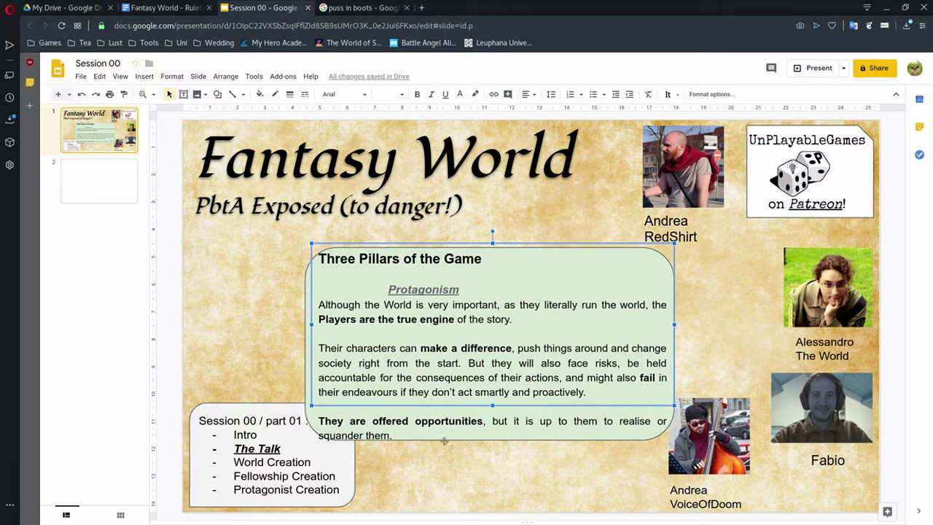
pyautogui.click(304, 377)
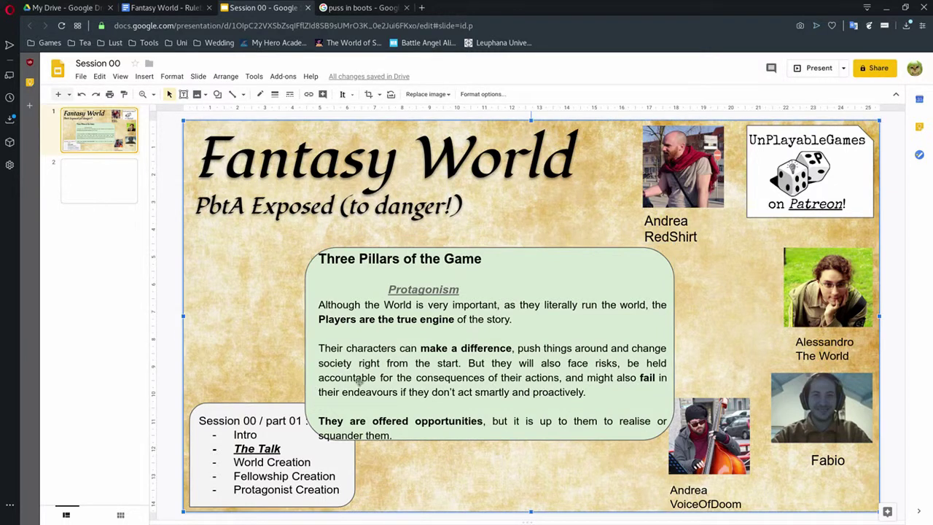
pyautogui.click(306, 365)
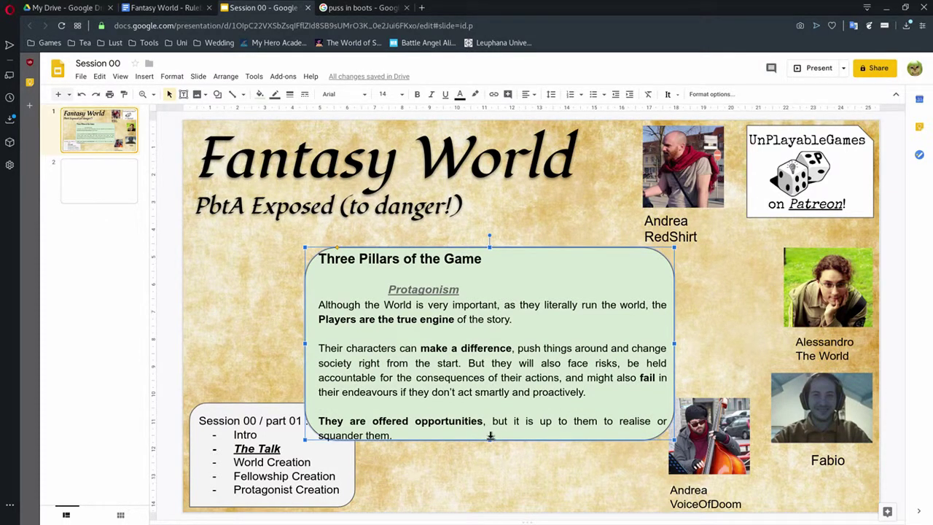
pyautogui.moveTo(489, 440); pyautogui.dragTo(489, 458)
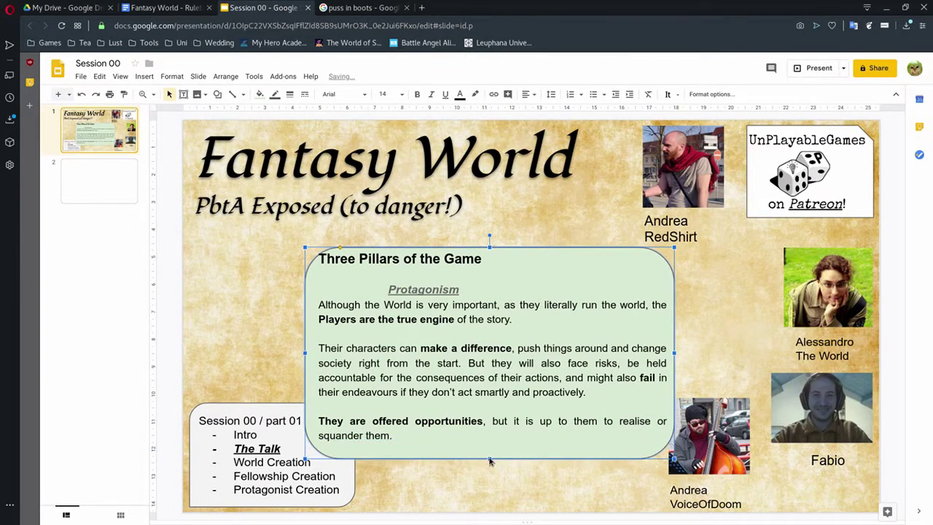
pyautogui.click(513, 362)
pyautogui.press('Escape')
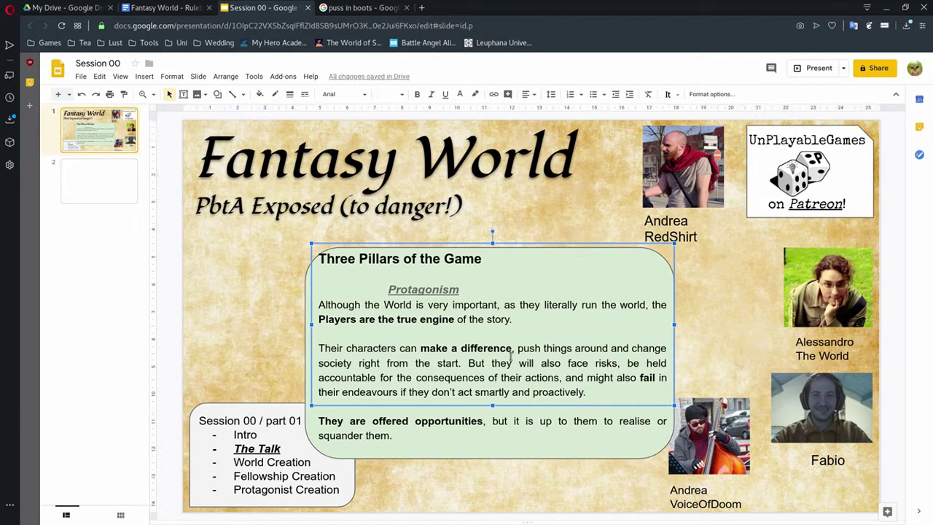
pyautogui.press('Escape')
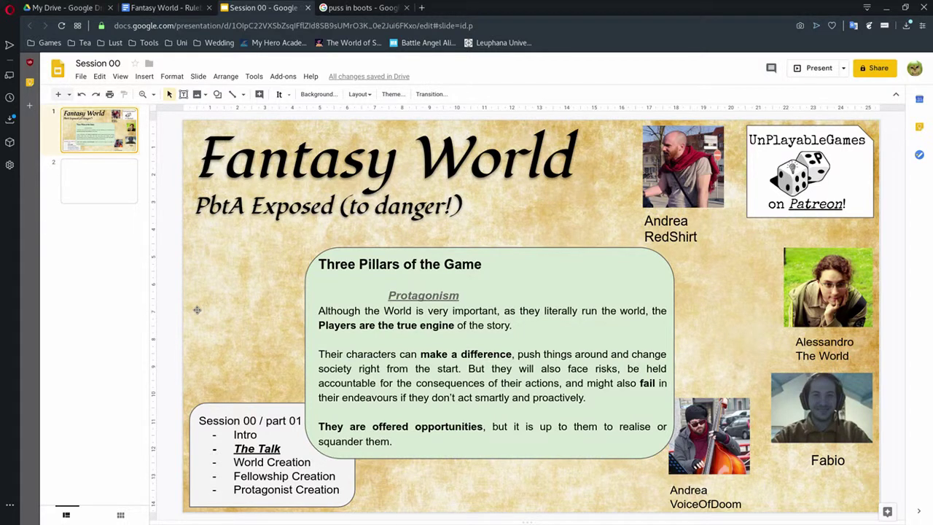
pyautogui.hotkey('ctrl', 'shift', 'Tab')
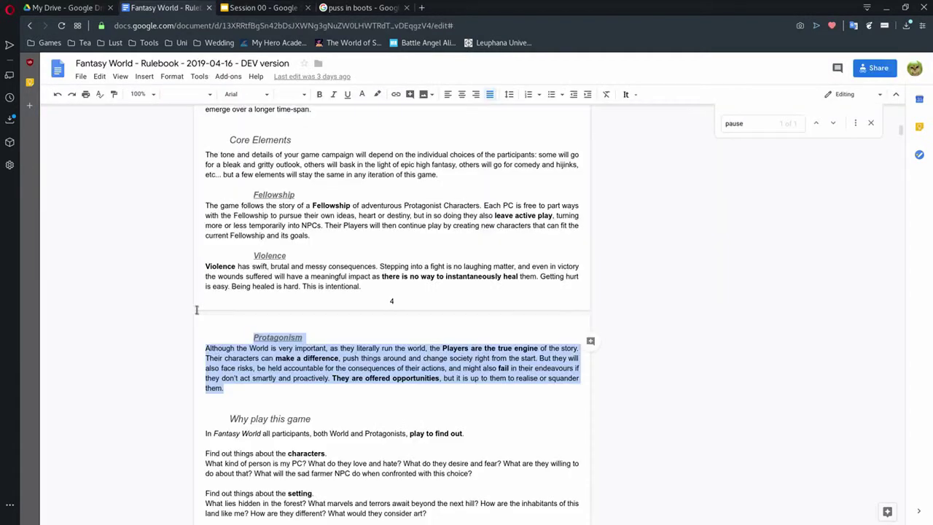
pyautogui.scroll(-3, 133, 393)
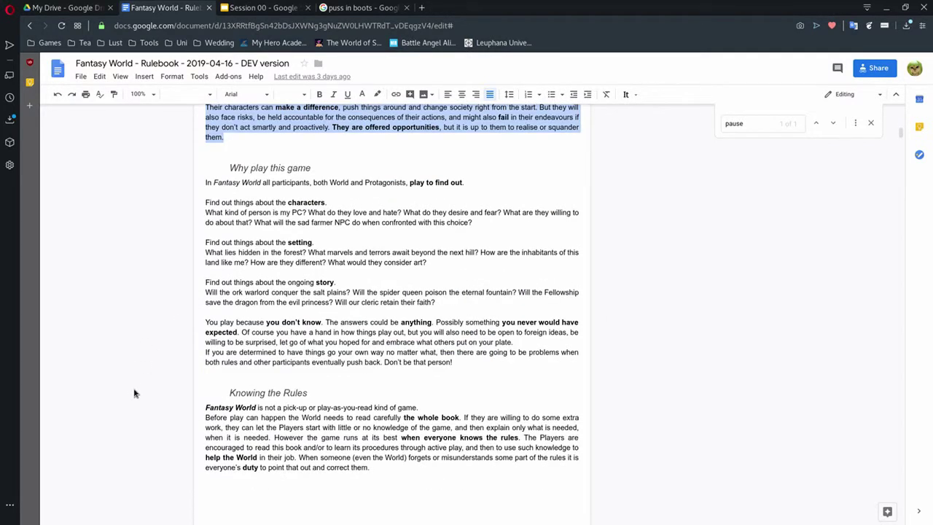
pyautogui.hotkey('ctrl', 'Tab')
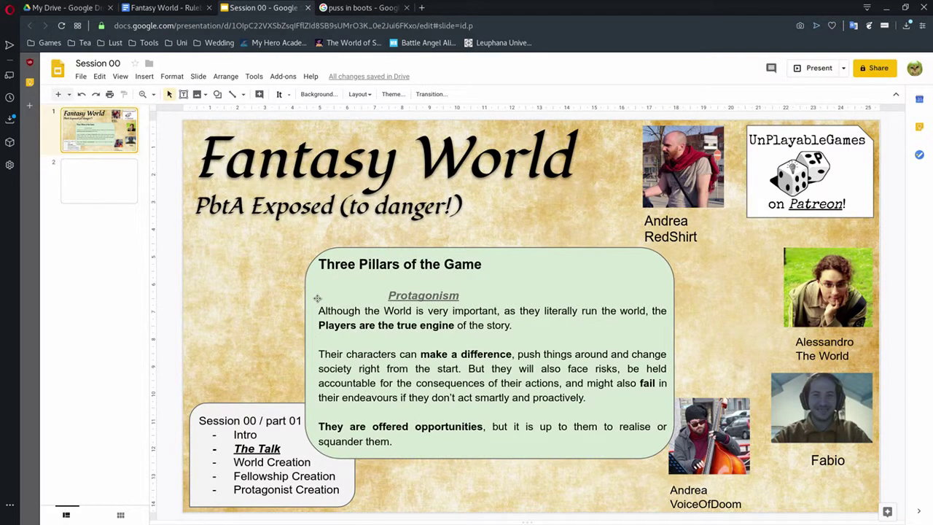
# Replace all the green box's text with the heading 'PLAY TO FIND OUT!'.
pyautogui.click(392, 339)
pyautogui.hotkey('ctrl', 'a')
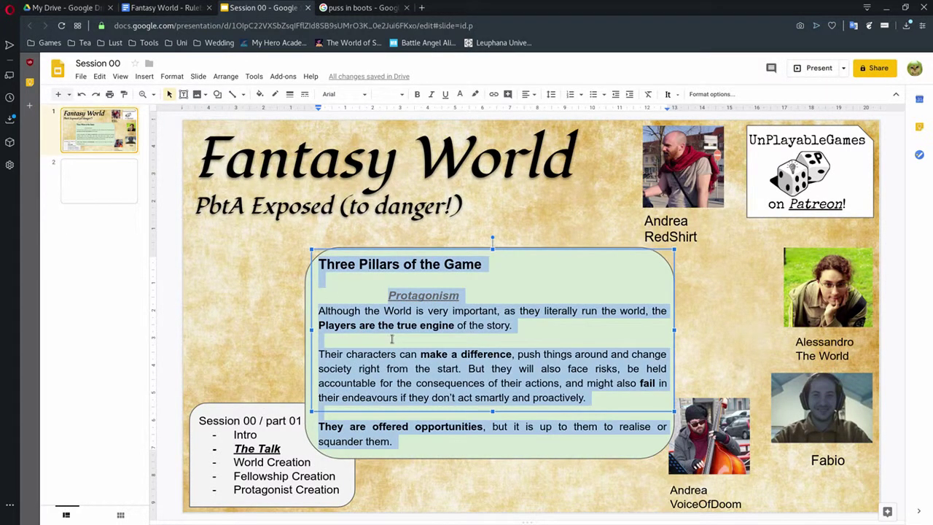
pyautogui.write('PLAY TO ')
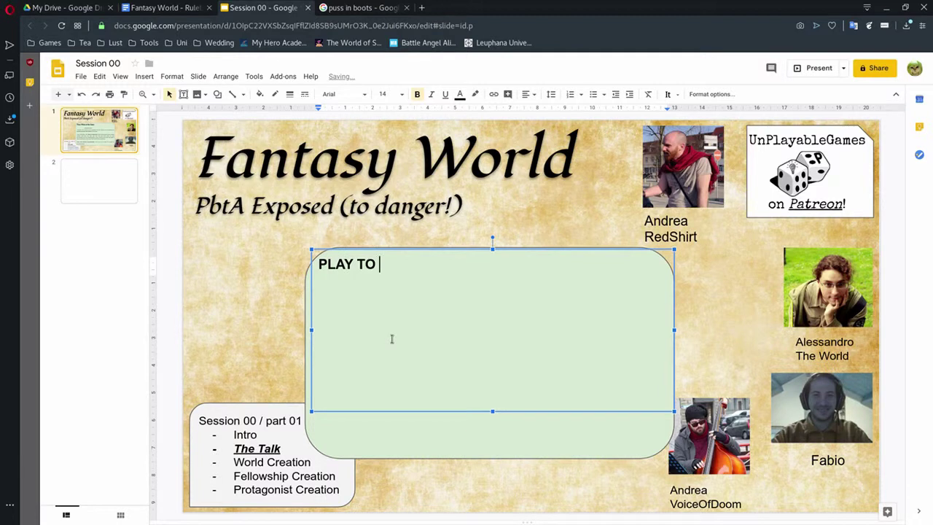
pyautogui.write('FIND OUT')
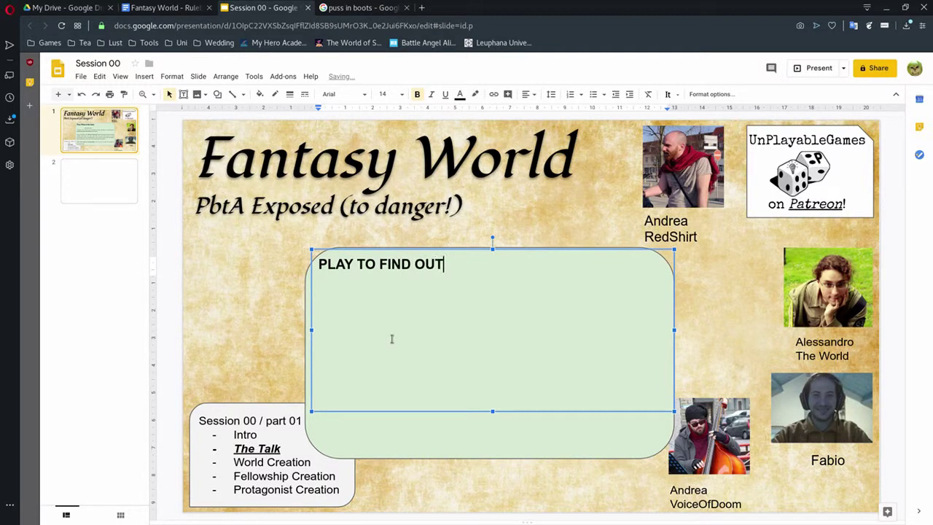
pyautogui.write('!')
# Copy the rulebook's characters paragraph and paste it below the heading.
pyautogui.hotkey('ctrl', 'shift', 'Tab')
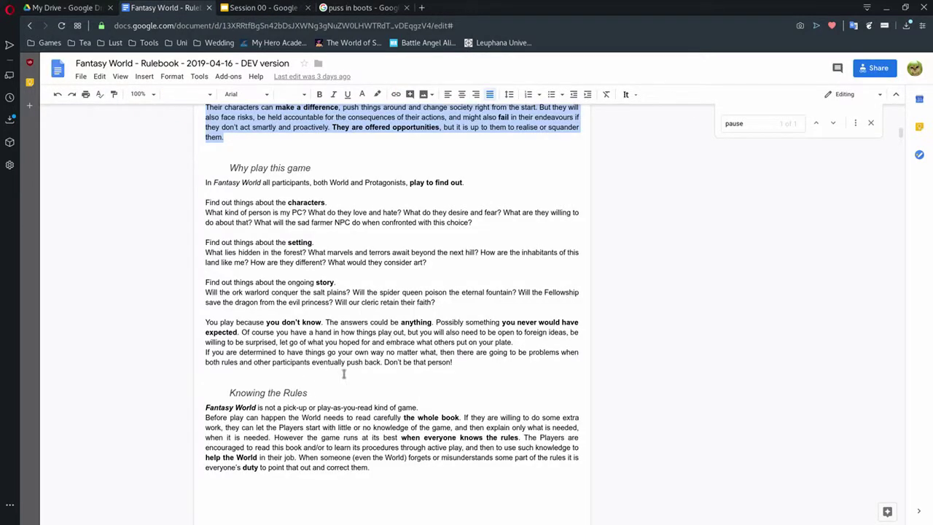
pyautogui.tripleClick(220, 203)
pyautogui.hotkey('shift', 'Down')
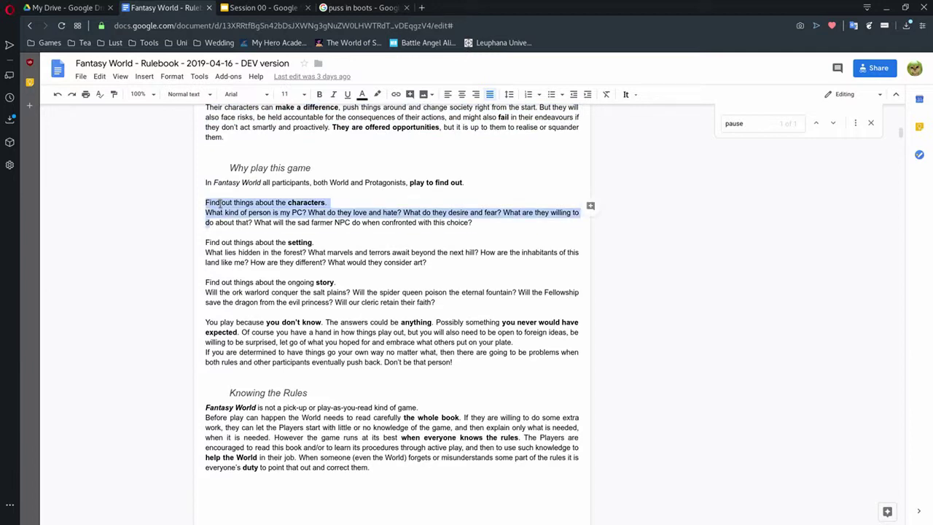
pyautogui.hotkey('shift', 'Down')
pyautogui.hotkey('ctrl', 'c')
pyautogui.hotkey('ctrl', 'Tab')
pyautogui.press('Return')
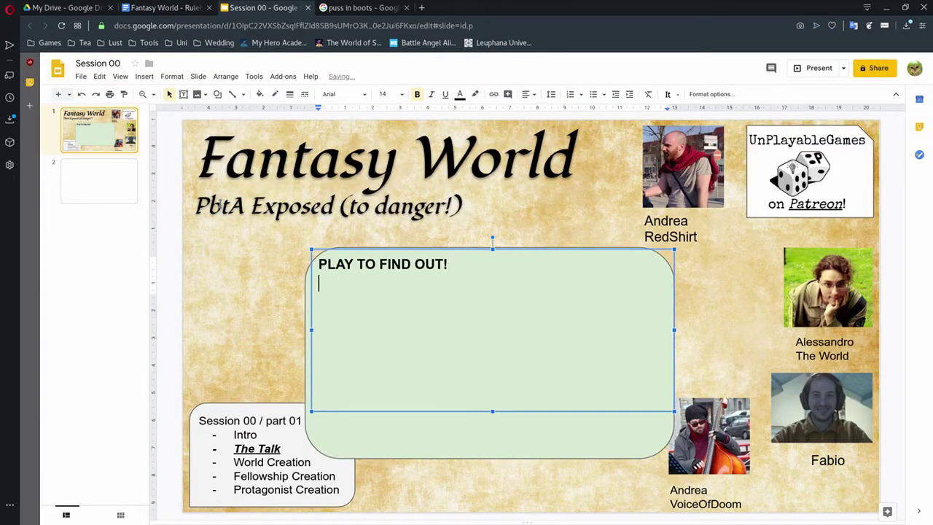
pyautogui.hotkey('ctrl', 'v')
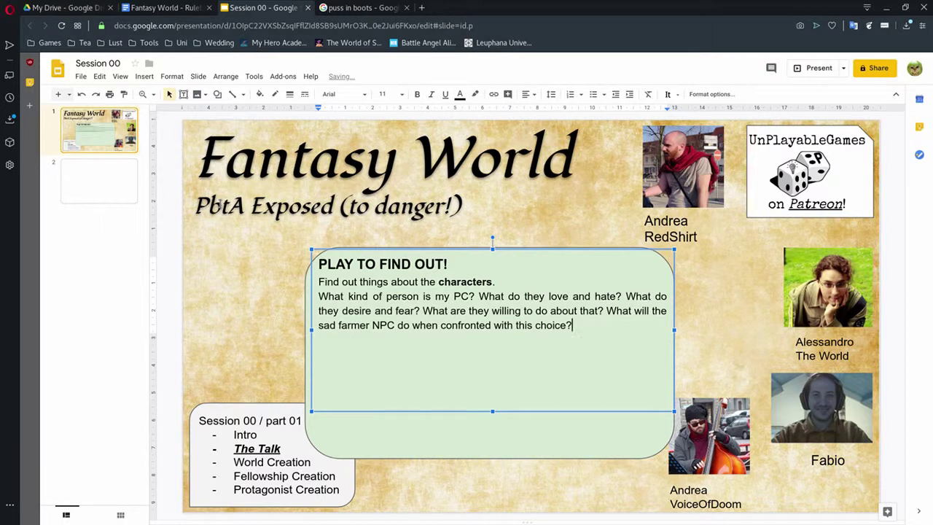
pyautogui.press('Return')
pyautogui.press('Return')
# Copy the setting paragraph, ending at 'art?', into the green box.
pyautogui.hotkey('ctrl', 'shift', 'Tab')
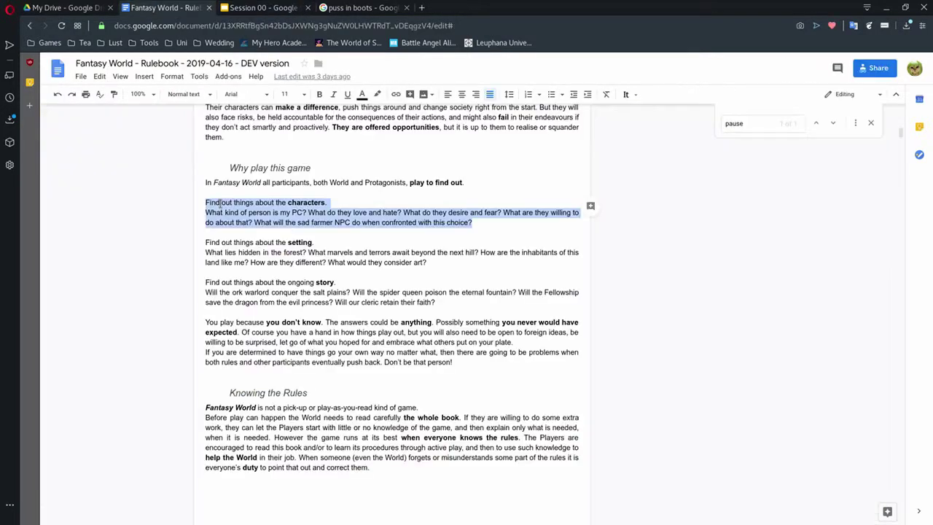
pyautogui.press('Down')
pyautogui.press('Down')
pyautogui.hotkey('shift', 'Down')
pyautogui.hotkey('shift', 'Down')
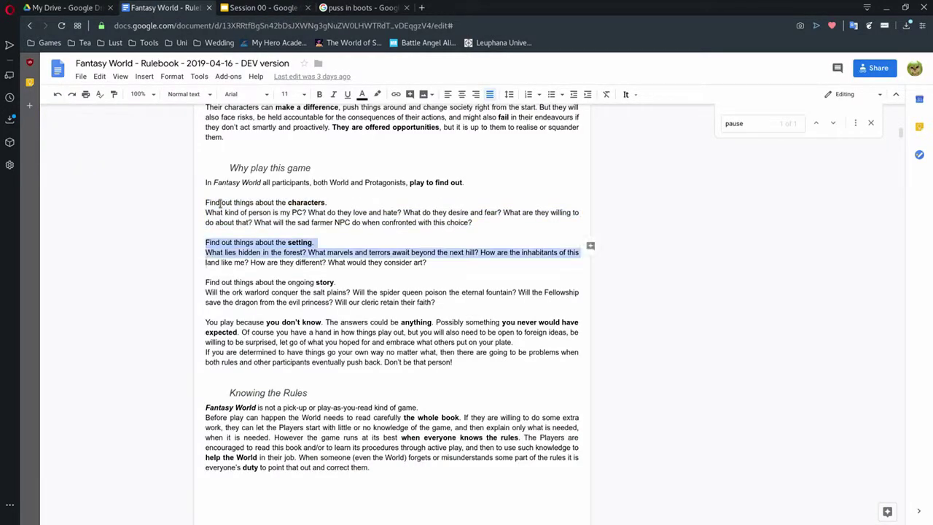
pyautogui.hotkey('shift', 'Down')
pyautogui.hotkey('ctrl', 'c')
pyautogui.hotkey('ctrl', 'Tab')
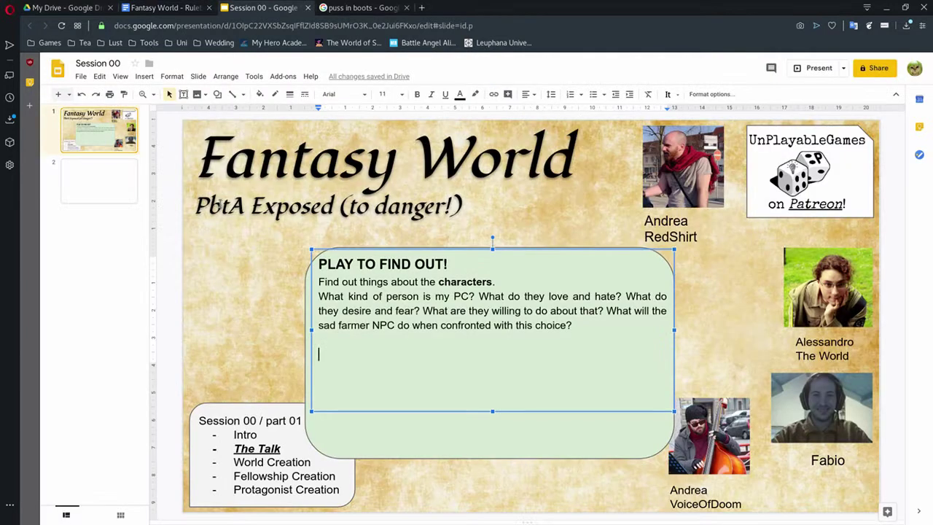
pyautogui.hotkey('ctrl', 'v')
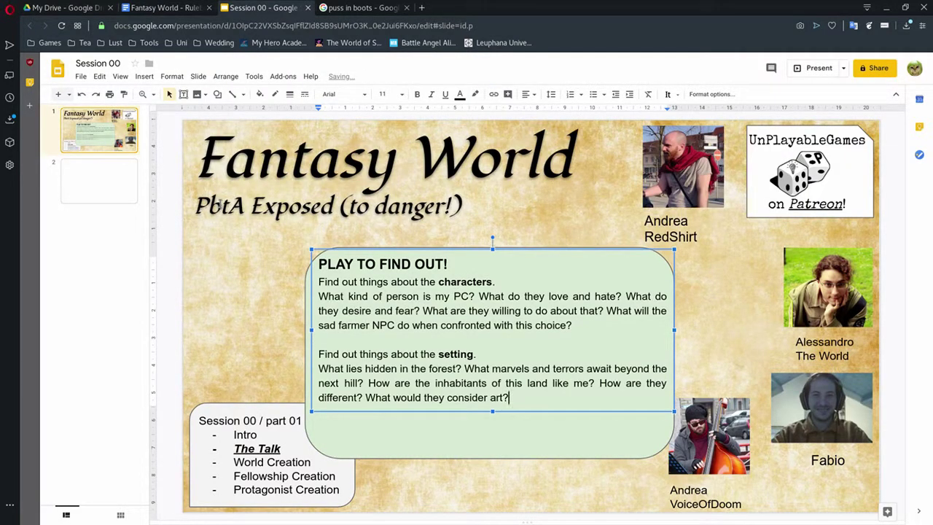
# Add the 'You play because' sentences through 'expected.' to the end of the box.
pyautogui.hotkey('ctrl', 'shift', 'Tab')
pyautogui.press('Down')
pyautogui.press('Down')
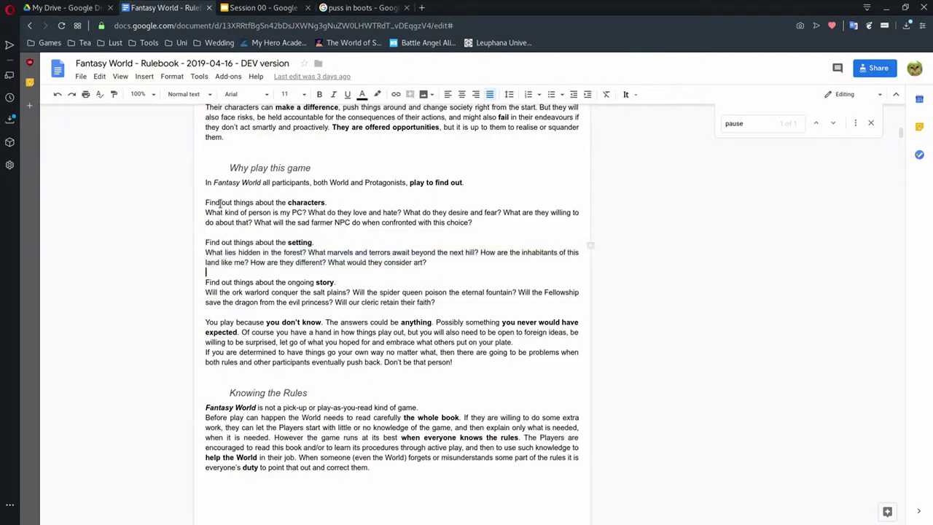
pyautogui.press('Home')
pyautogui.hotkey('shift', 'Down')
pyautogui.hotkey('shift', 'Down')
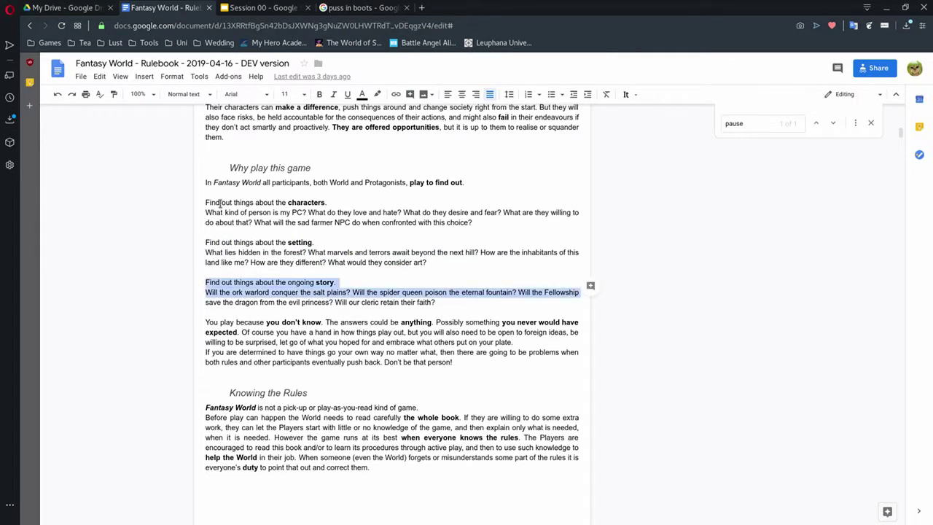
pyautogui.click(229, 323)
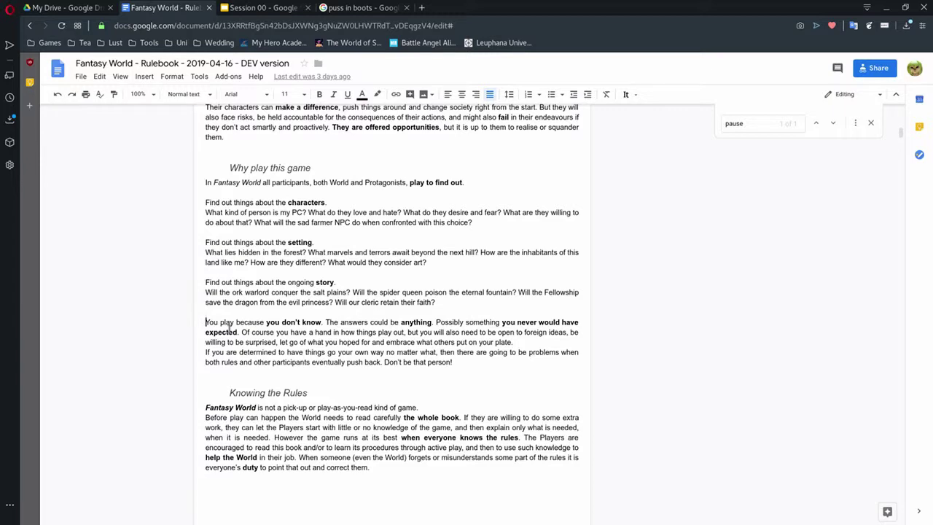
pyautogui.hotkey('shift', 'Down')
pyautogui.hotkey('ctrl', 'shift', 'Right')
pyautogui.hotkey('shift', 'Right')
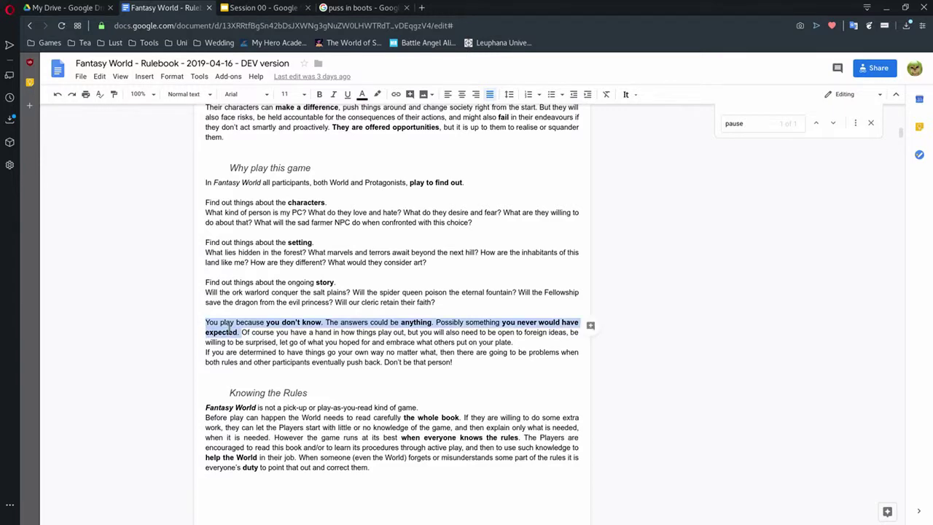
pyautogui.hotkey('ctrl', 'c')
pyautogui.hotkey('ctrl', 'Tab')
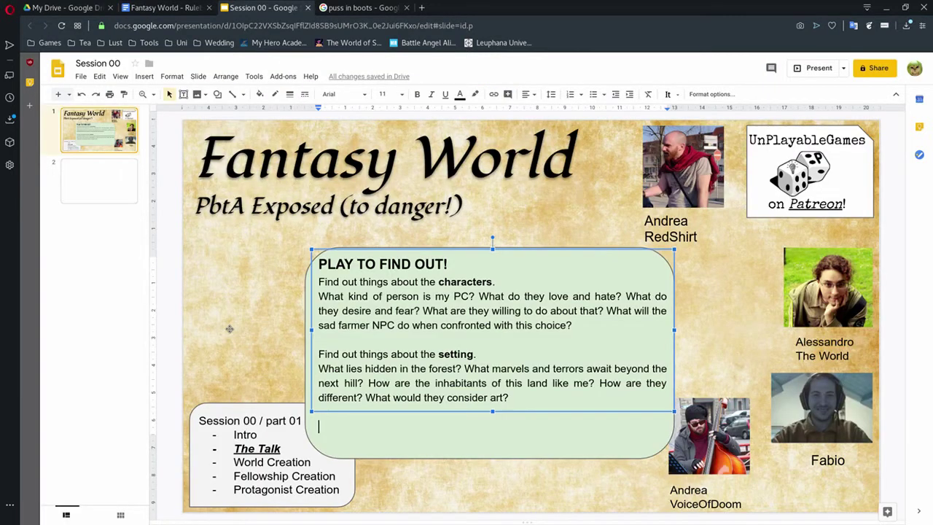
pyautogui.hotkey('ctrl', 'v')
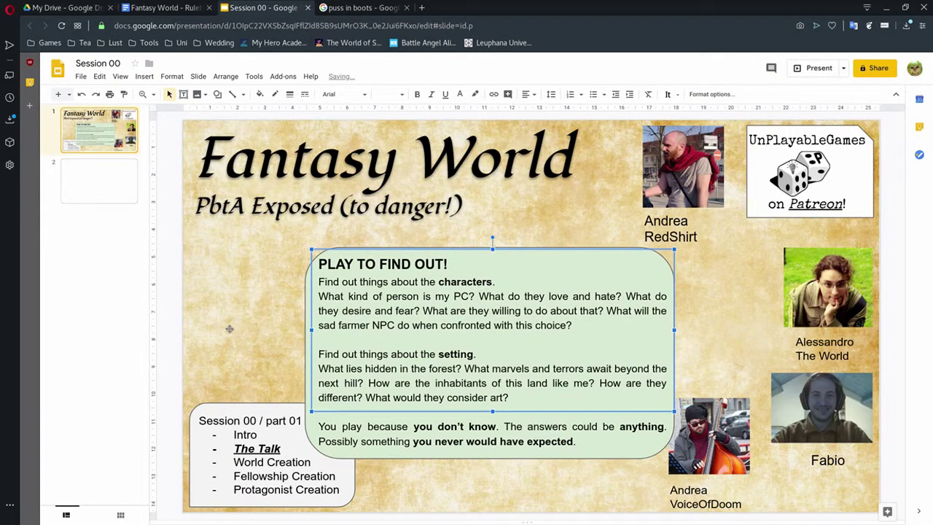
pyautogui.click(229, 329)
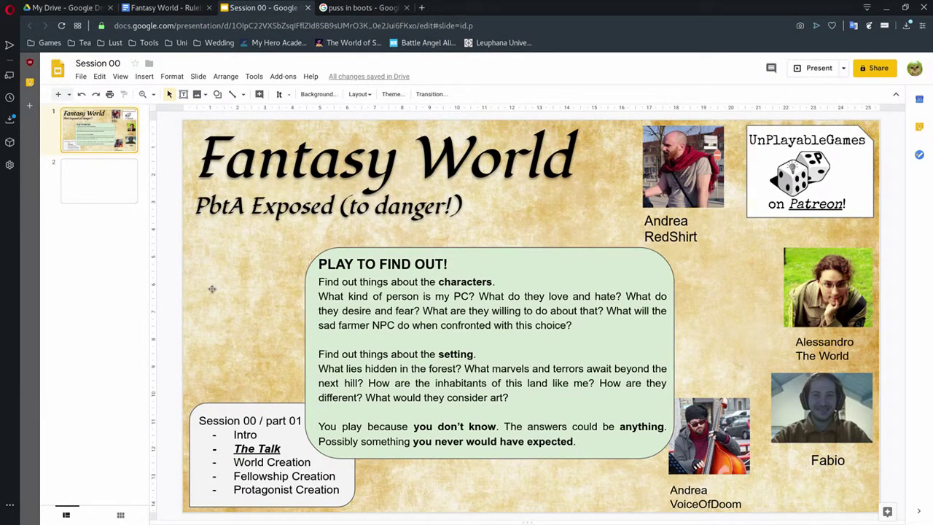